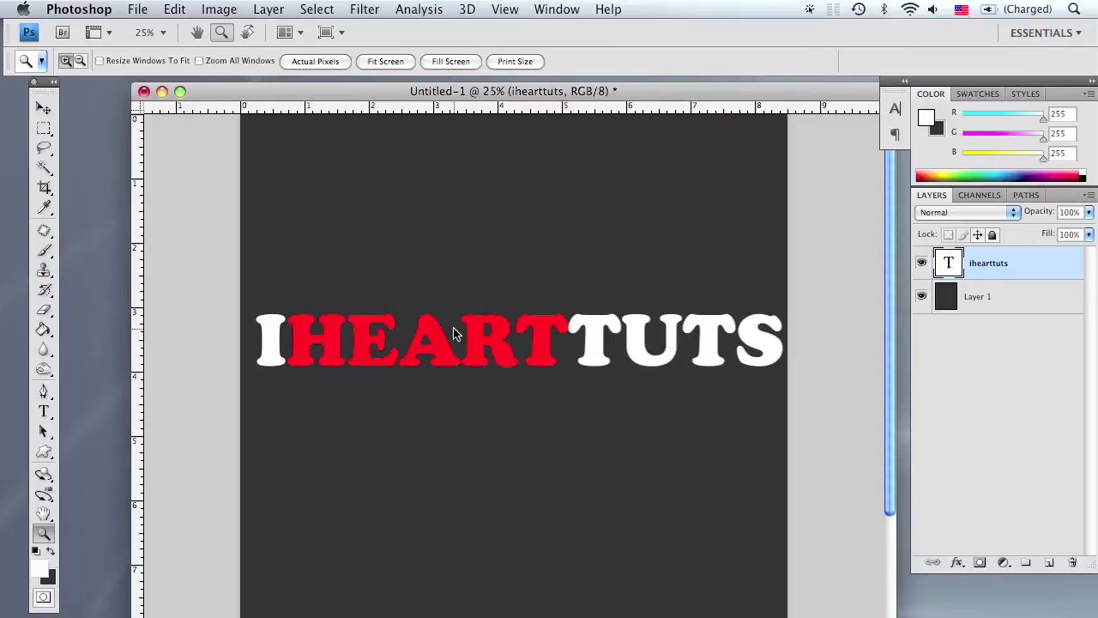
Check the program's version information and return to the untitled text document
left_click(79, 10)
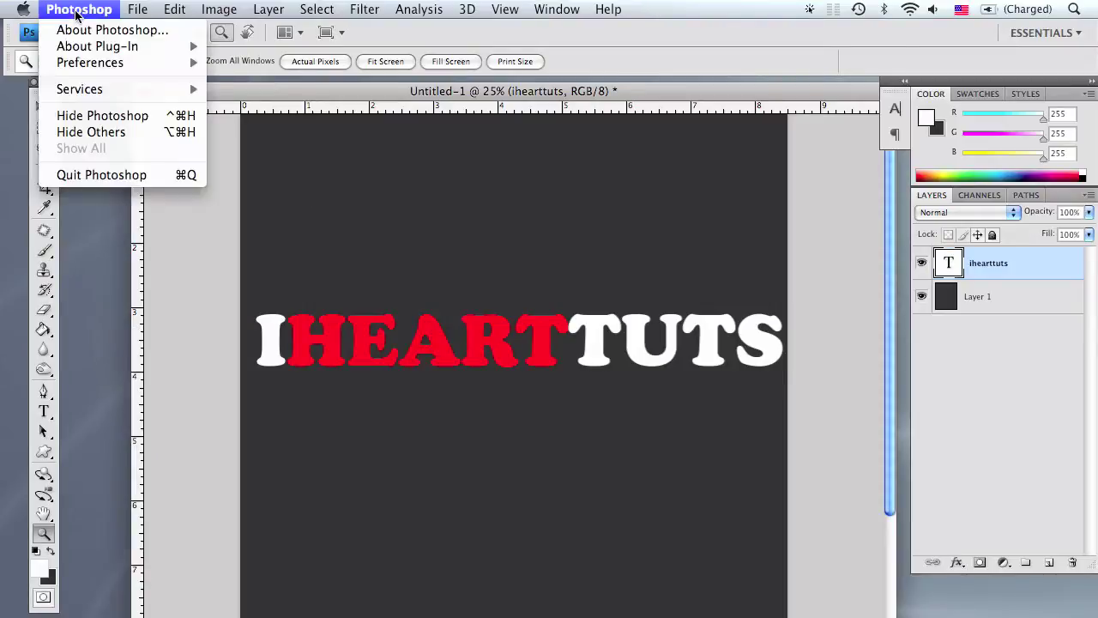
left_click(95, 31)
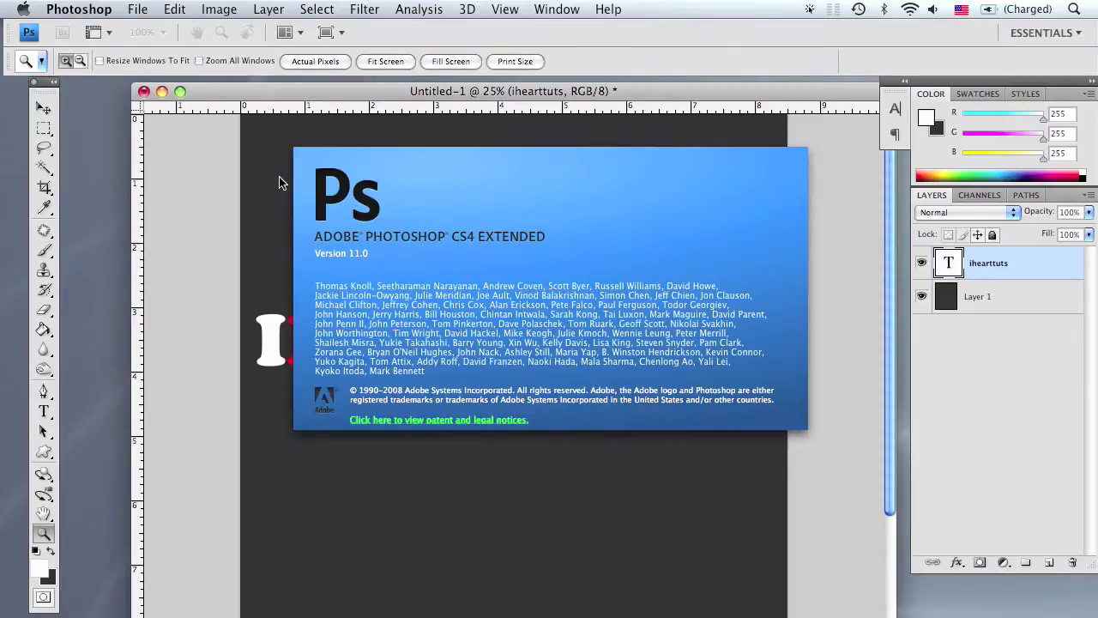
left_click(385, 230)
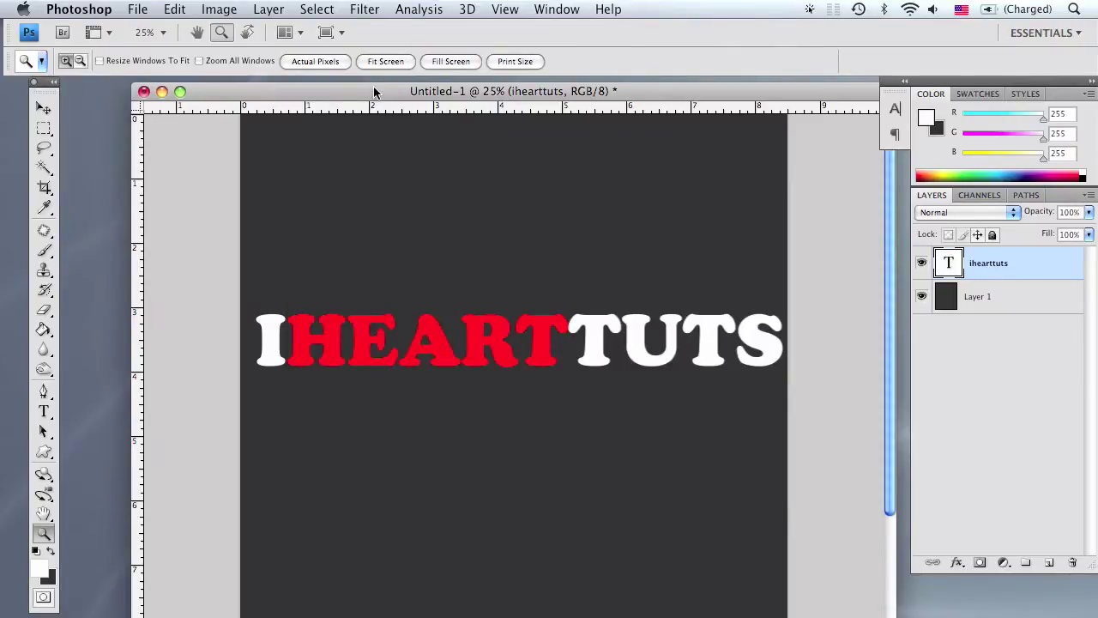
left_click_drag(374, 91, 372, 82)
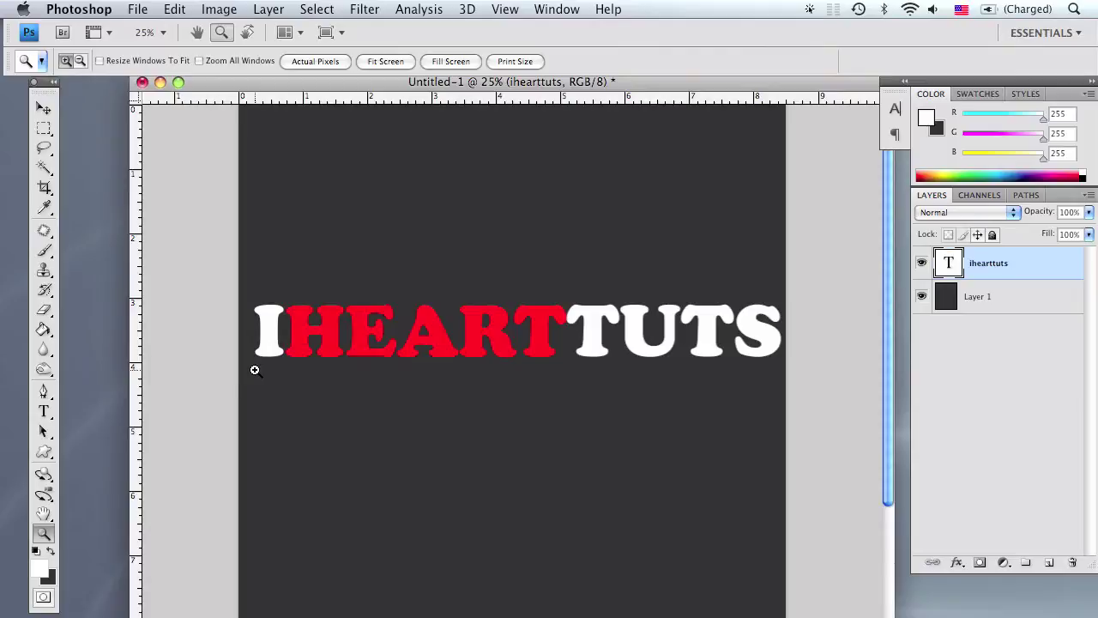
Open the lady1 JPEG photo from the Desktop folder
key("super+o")
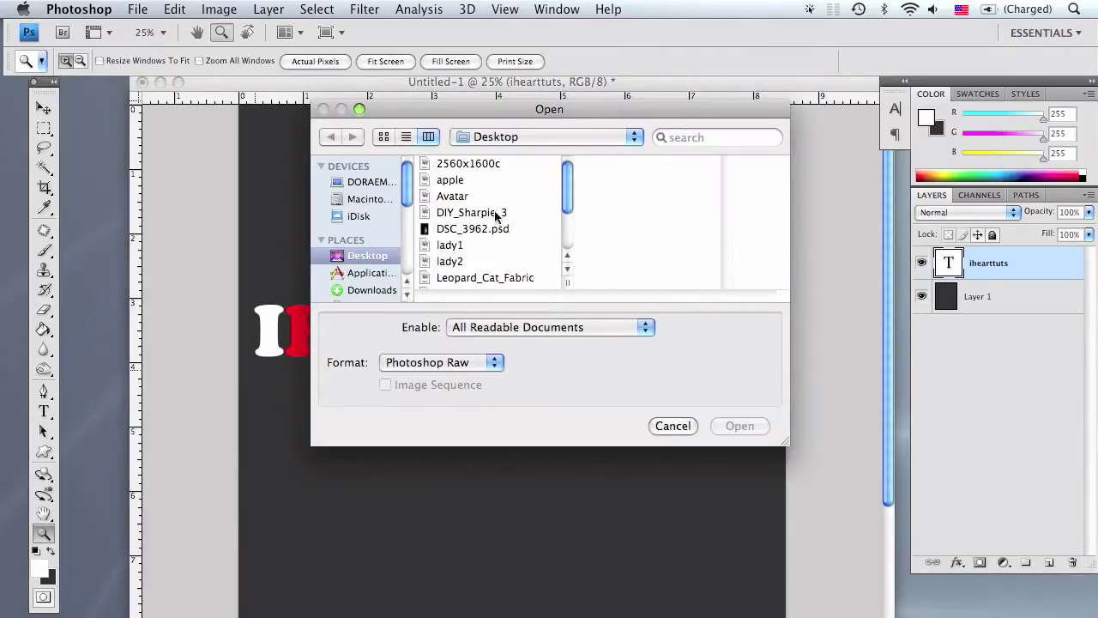
left_click(447, 246)
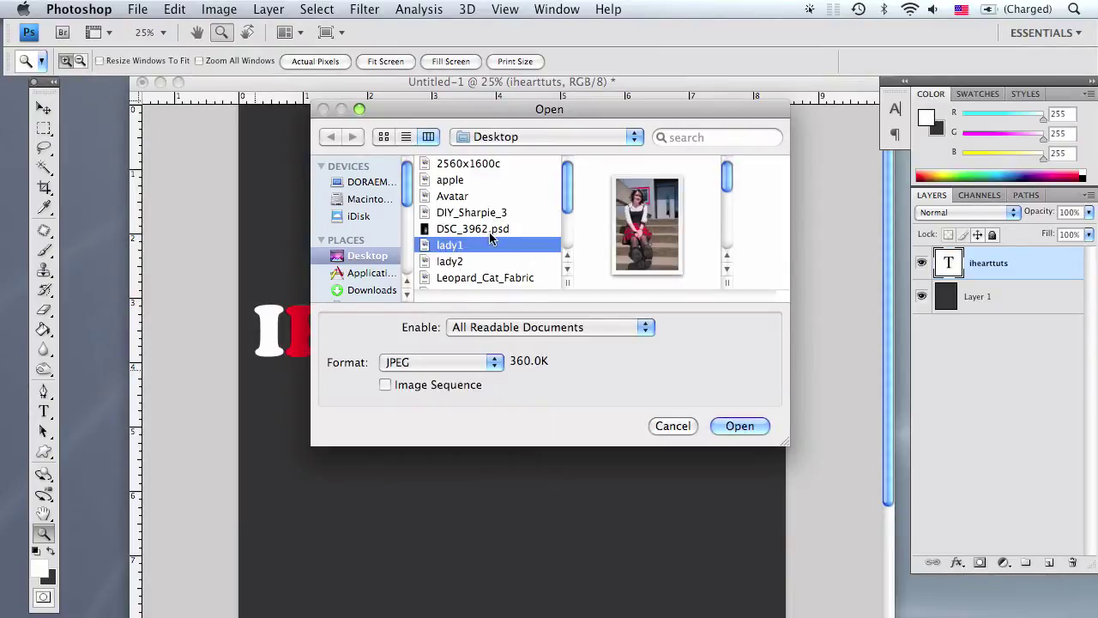
key("Return")
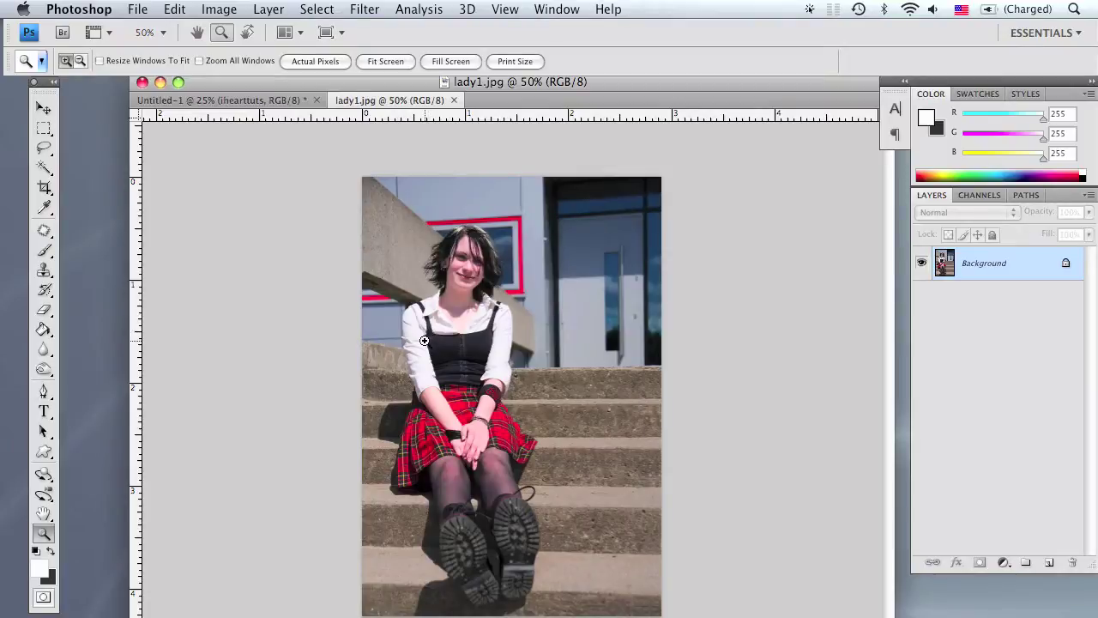
Switch the lady1 photo into Quick Mask mode
key("q")
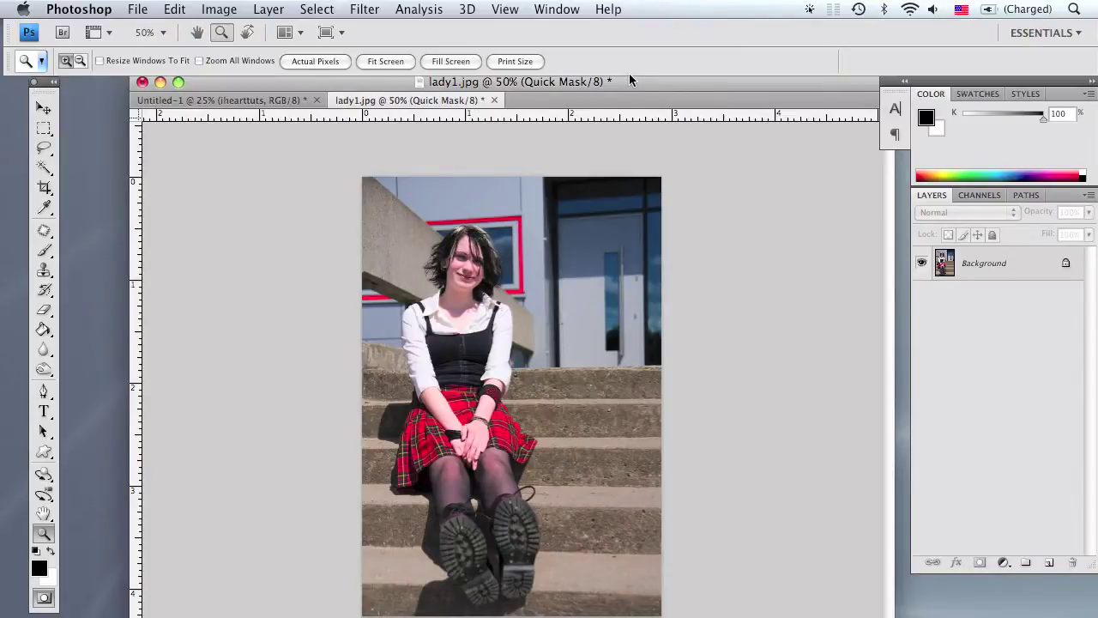
left_click_drag(628, 80, 629, 85)
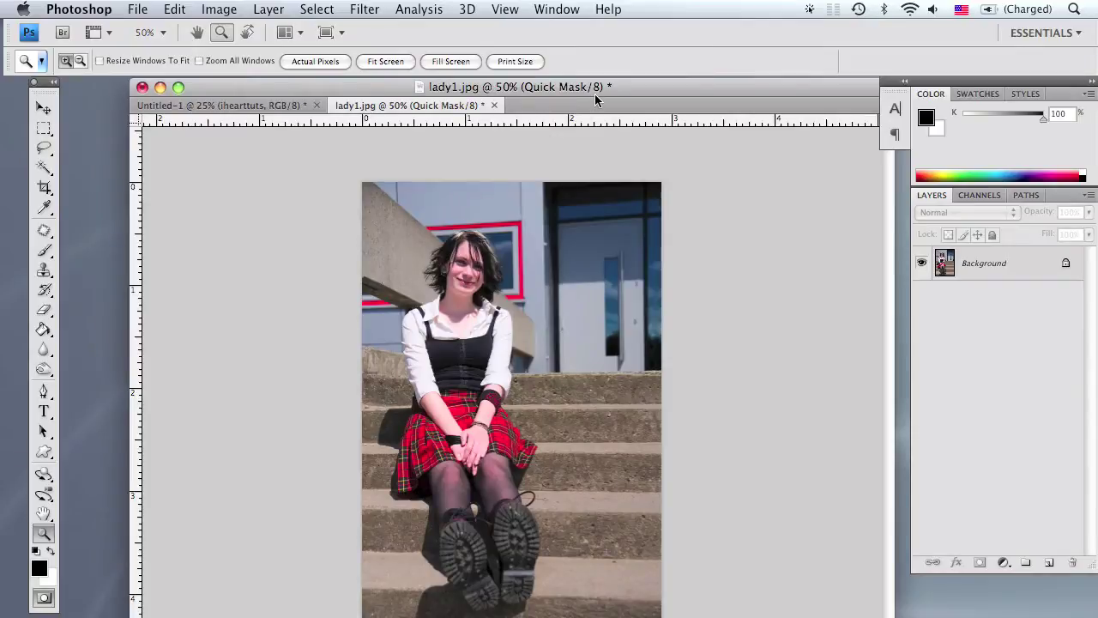
key("q")
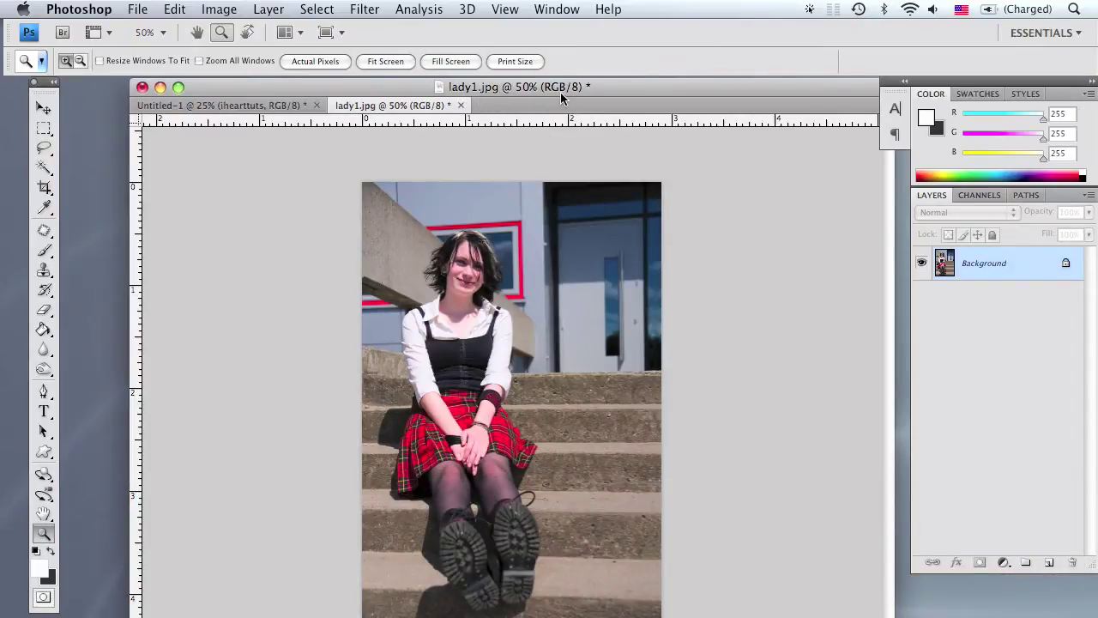
key("q")
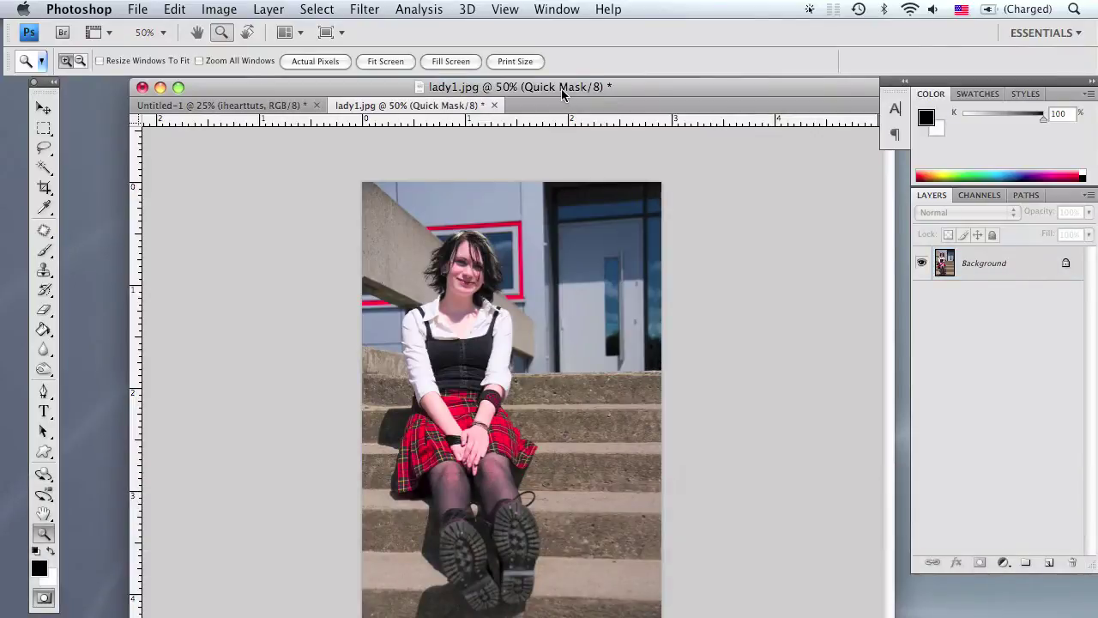
Paint a rough quick mask over the whole plaid skirt in black with a soft 25-pixel brush at 200% zoom
key("super+plus")
key("super+plus")
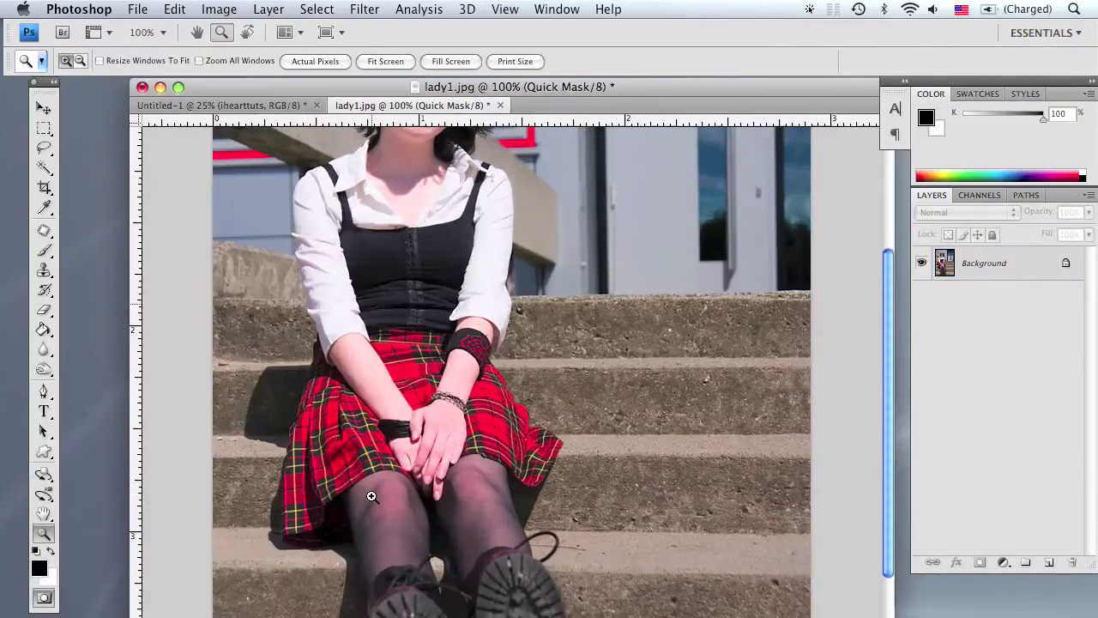
key("h")
left_click_drag(371, 496, 326, 419)
key("a")
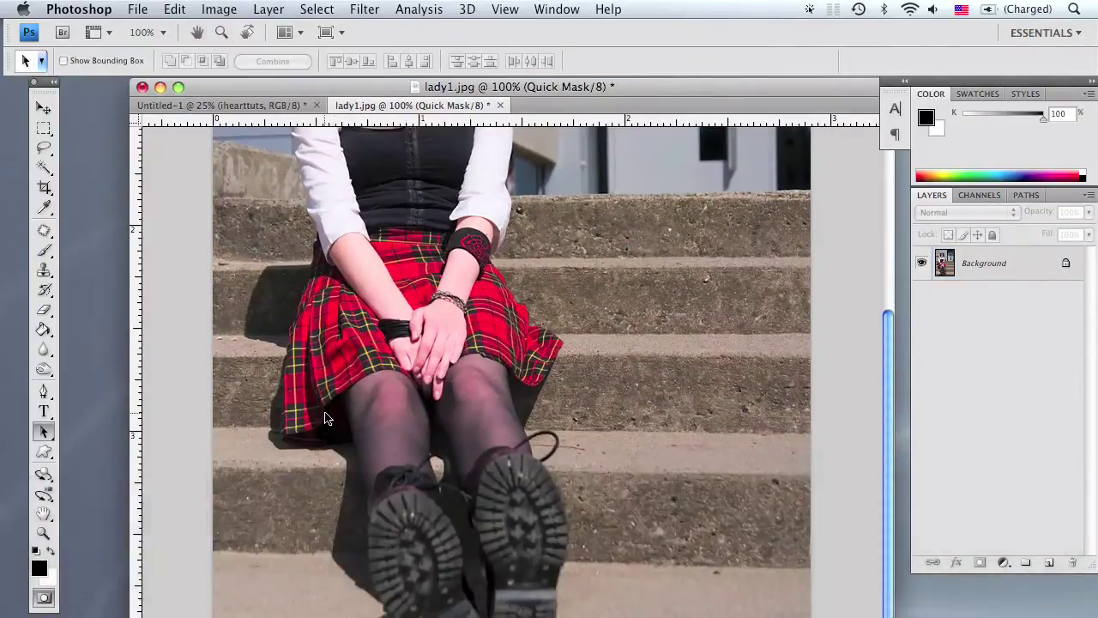
key("z")
left_click(322, 415)
key("h")
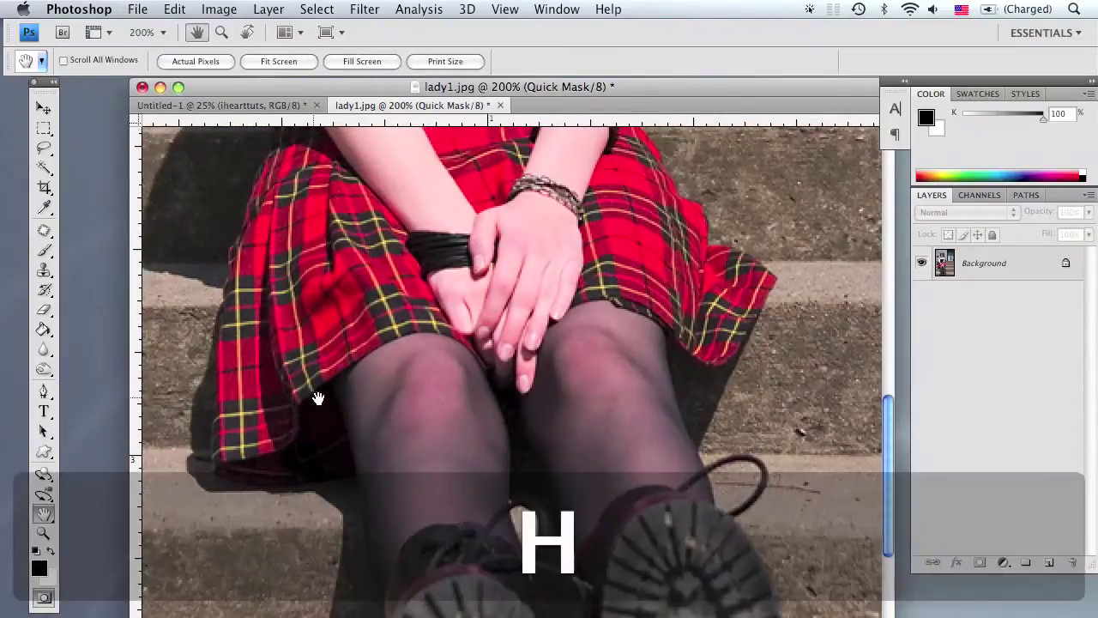
left_click_drag(317, 397, 371, 396)
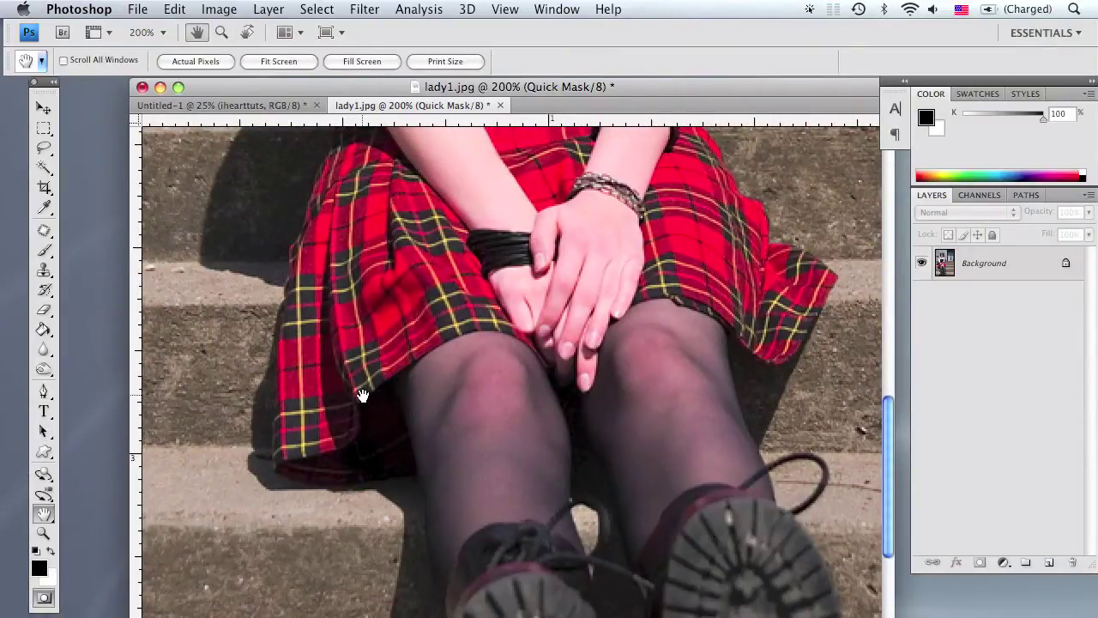
key("b")
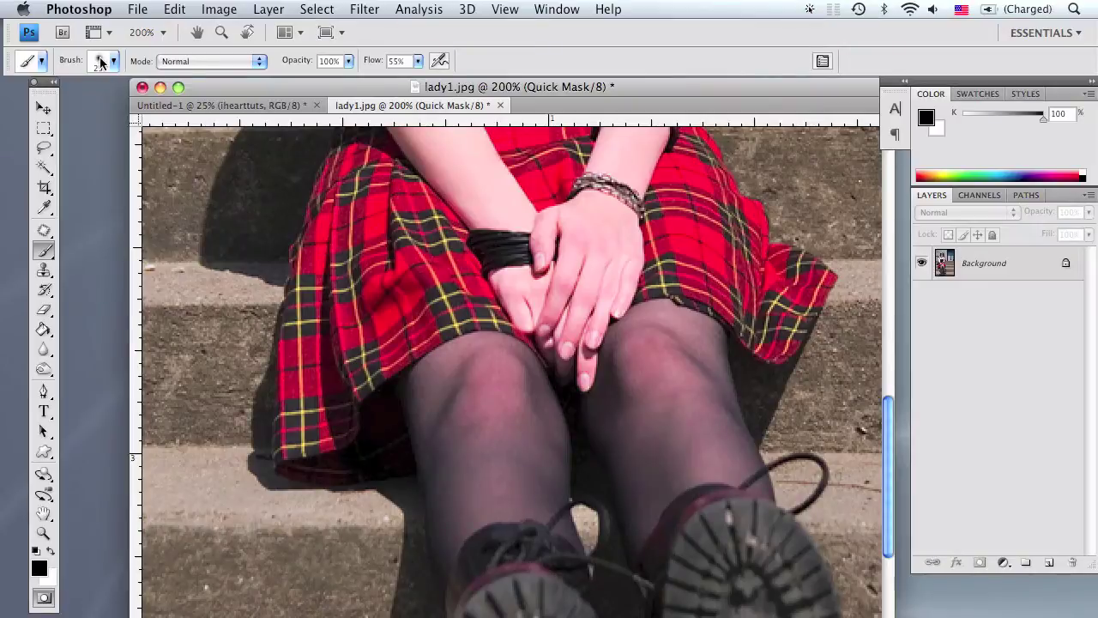
left_click(101, 62)
left_click(115, 62)
left_click(39, 568)
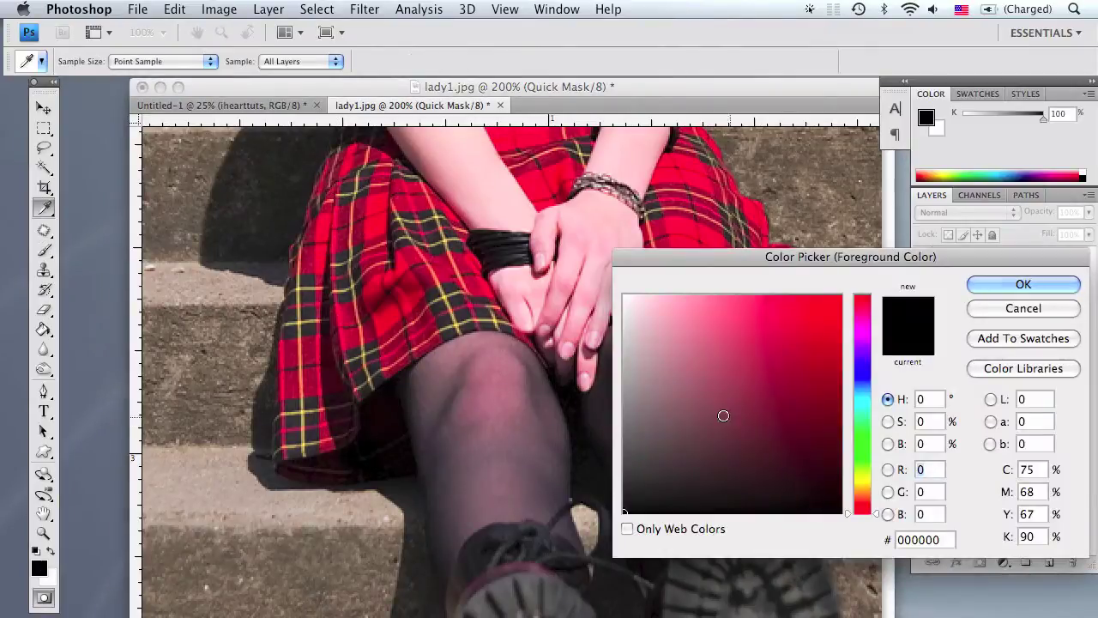
left_click(1062, 309)
key("b")
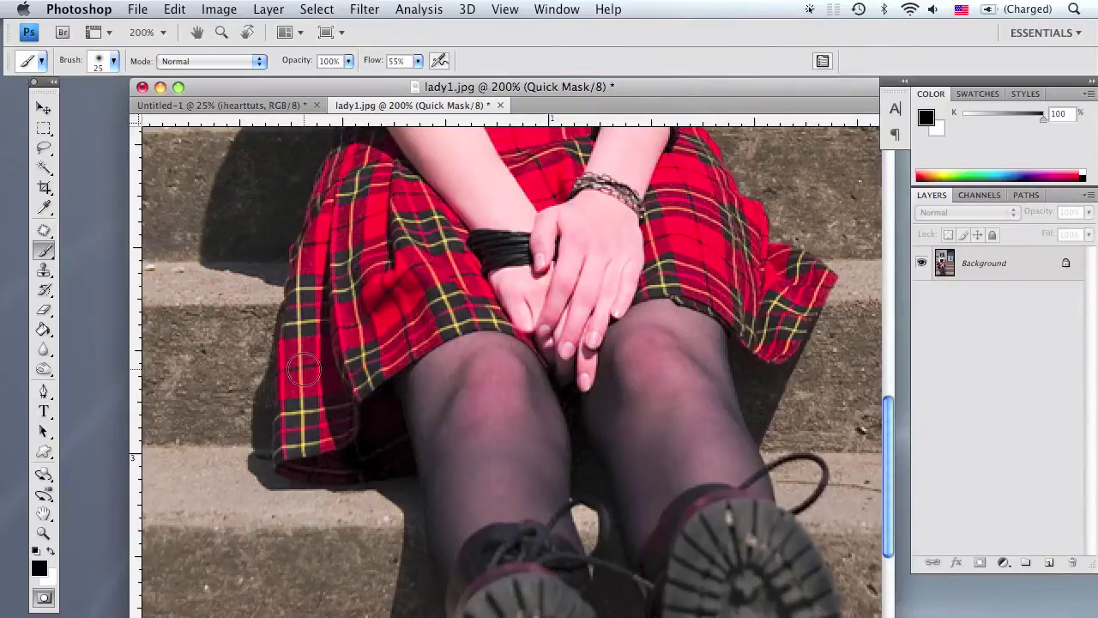
mouse_move(401, 459)
left_mouse_down()
mouse_move(300, 470)
mouse_move(281, 413)
mouse_move(310, 243)
mouse_move(444, 301)
mouse_move(357, 393)
mouse_move(384, 362)
mouse_move(352, 422)
mouse_move(293, 439)
mouse_move(335, 385)
mouse_move(365, 164)
mouse_move(341, 190)
mouse_move(351, 188)
mouse_move(512, 435)
mouse_move(451, 440)
mouse_move(423, 314)
mouse_move(341, 458)
mouse_move(420, 316)
mouse_move(319, 408)
mouse_move(394, 280)
mouse_move(293, 535)
mouse_move(476, 422)
mouse_move(451, 159)
mouse_move(548, 220)
mouse_move(593, 194)
mouse_move(721, 288)
mouse_move(776, 358)
mouse_move(707, 438)
mouse_move(658, 234)
mouse_move(733, 332)
mouse_move(727, 400)
mouse_move(791, 387)
mouse_move(688, 288)
mouse_move(766, 373)
left_mouse_up()
scroll(343, 210, "up", 3)
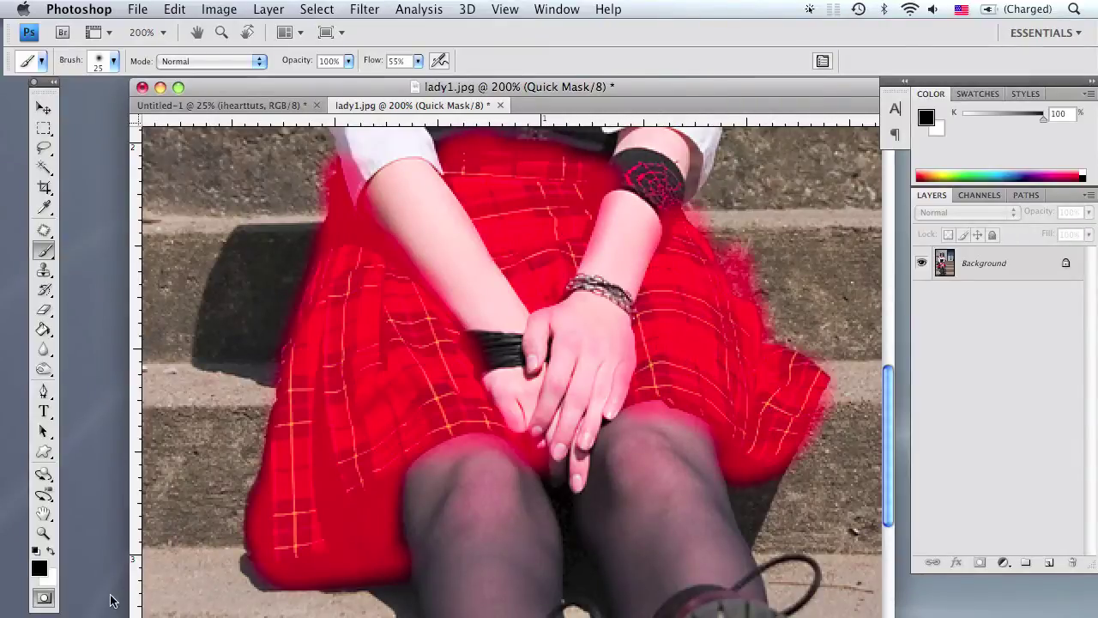
Clean up the mask around the left shirt cuff at 500% zoom with a 10-pixel brush, alternating white and black
left_click(50, 550)
left_click_drag(305, 188, 311, 201)
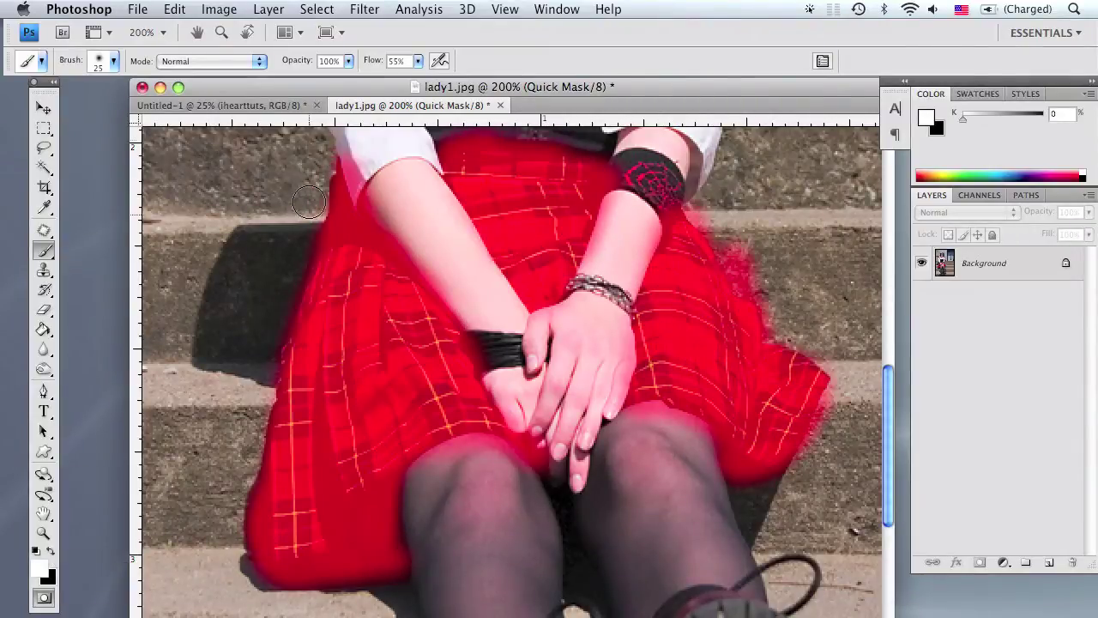
key("super+plus")
key("super+plus")
key("super+plus")
key("h")
left_click_drag(441, 329, 501, 530)
left_click(112, 61)
left_click_drag(45, 107, 32, 106)
mouse_move(403, 282)
left_mouse_down()
mouse_move(452, 367)
mouse_move(642, 592)
left_mouse_up()
key("x")
left_click_drag(410, 368, 414, 283)
key("x")
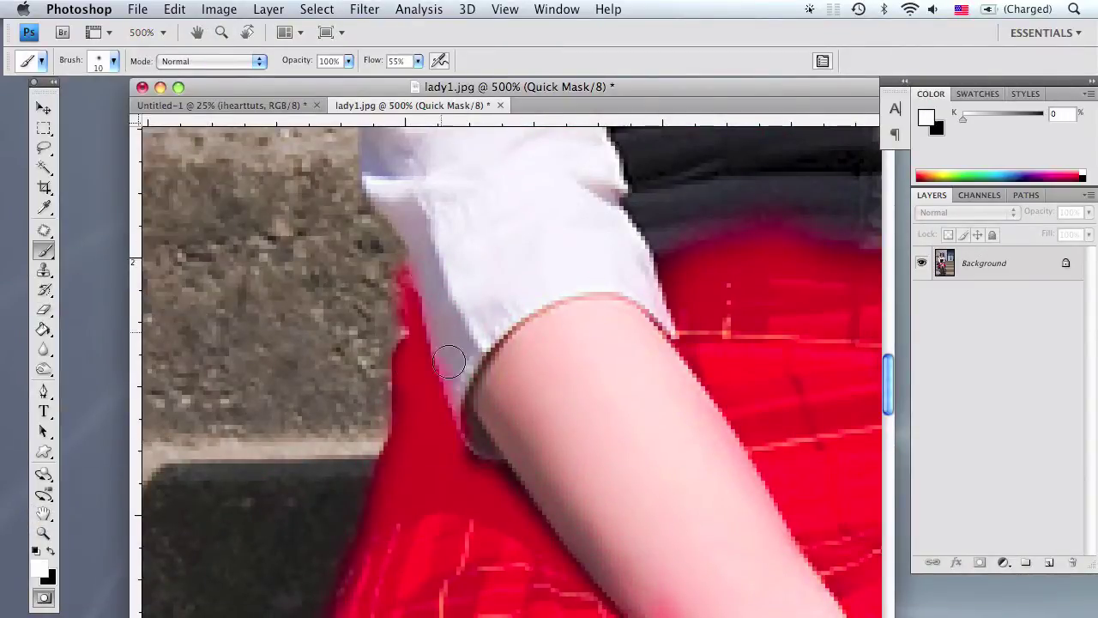
left_click_drag(451, 363, 398, 336)
Refine the mask along the left forearm and the skirt's upper left edge against the shadowed step
key("x")
key("space")
left_click_drag(458, 480, 351, 291)
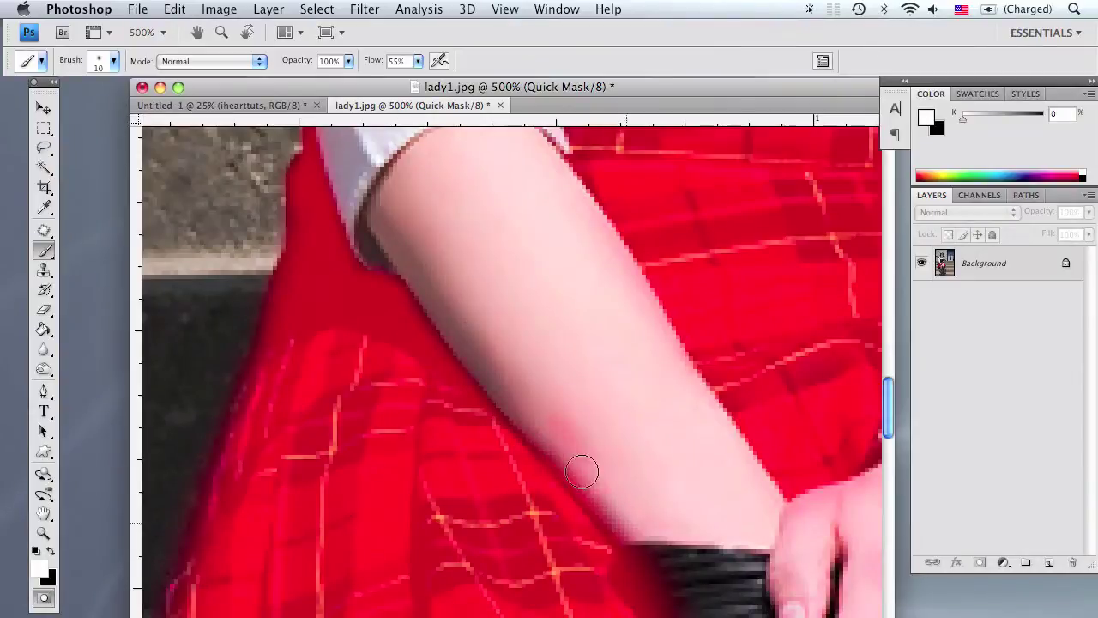
key("x")
left_click_drag(248, 292, 441, 244)
key("x")
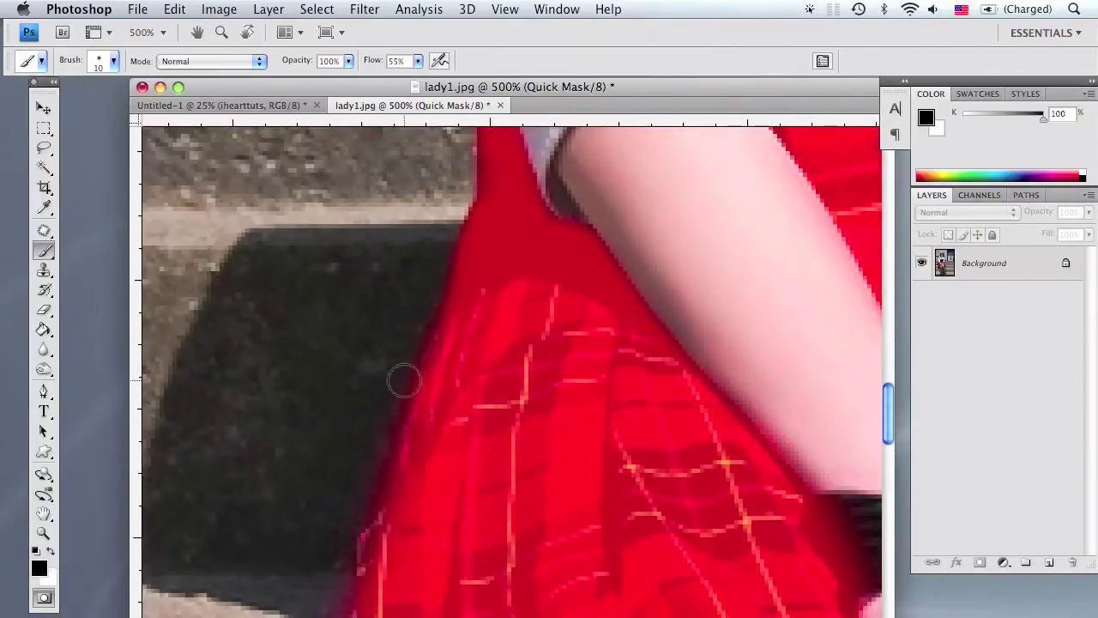
key("h")
scroll(464, 385, "down", 3)
left_click_drag(465, 385, 460, 317)
key("x")
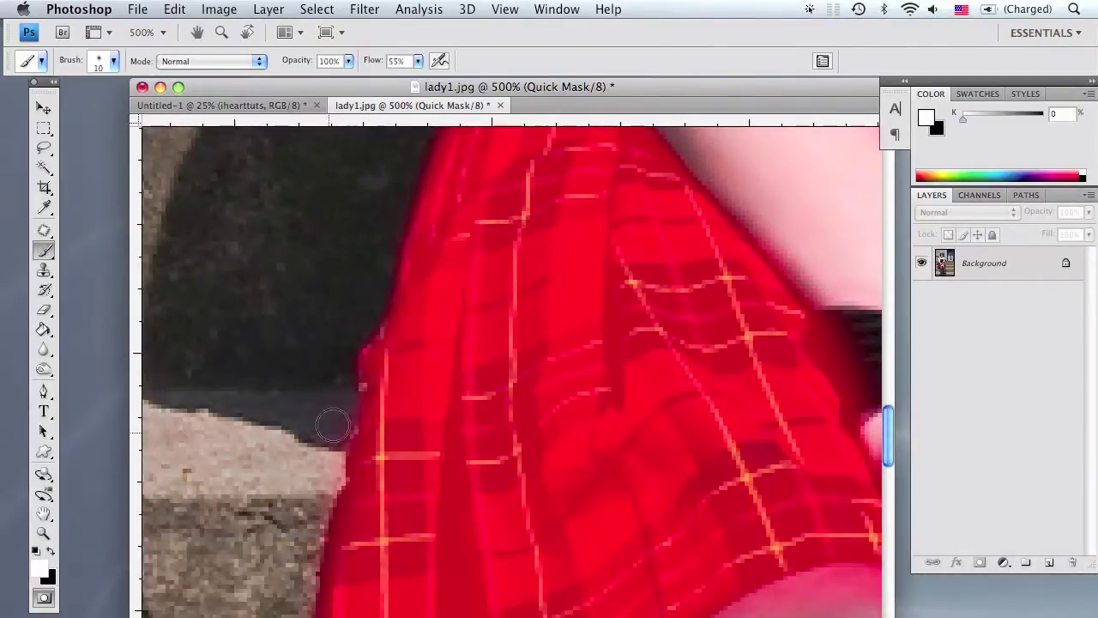
Refine the mask down the skirt's lower left edge against the stone steps
key("x")
key("h")
left_click_drag(513, 426, 578, 303)
key("x")
key("x")
scroll(413, 370, "down", 4)
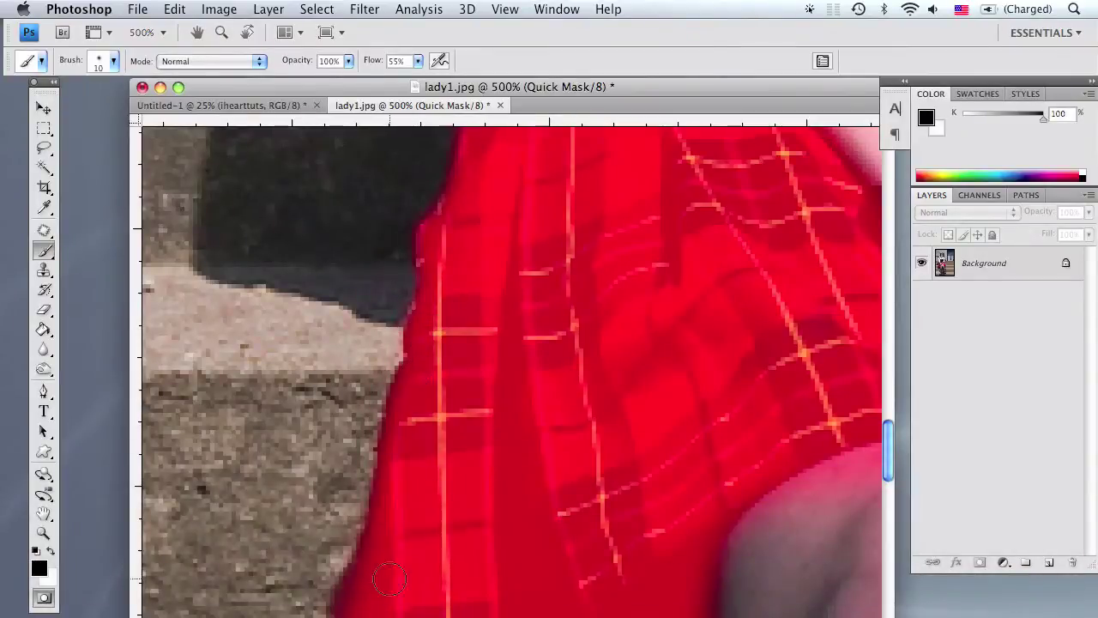
key("x")
scroll(539, 465, "down", 5)
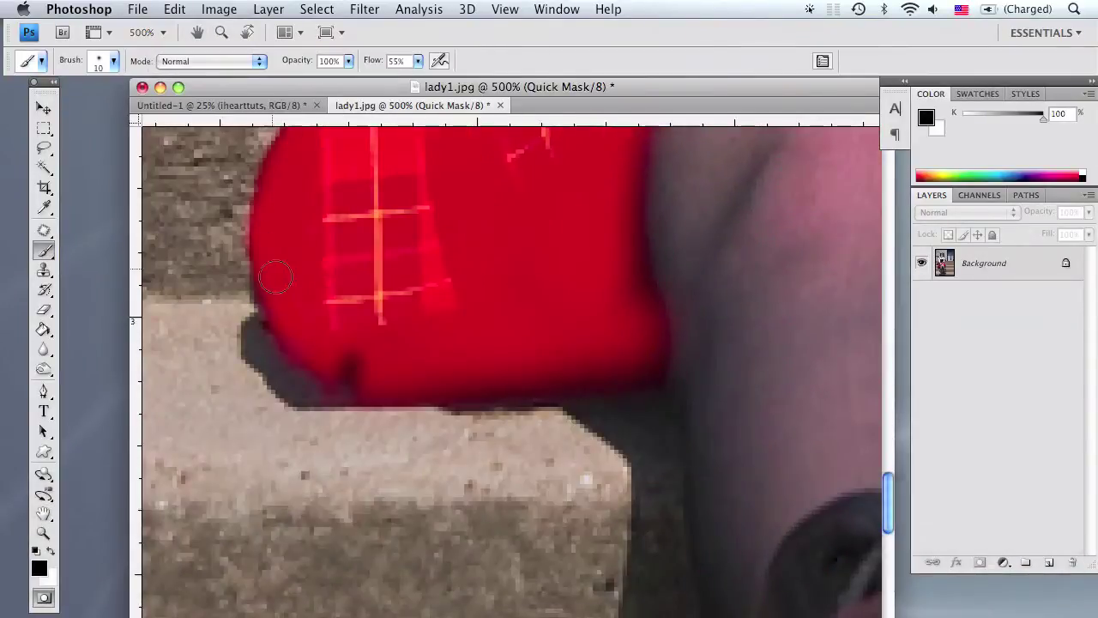
Erase the mask spill below the skirt's lower left corner and fill in the bottom hem up to the leg
key("x")
mouse_move(277, 313)
left_mouse_down()
mouse_move(343, 355)
mouse_move(568, 373)
left_mouse_up()
key("x")
left_click_drag(657, 377, 592, 393)
key("q")
key("q")
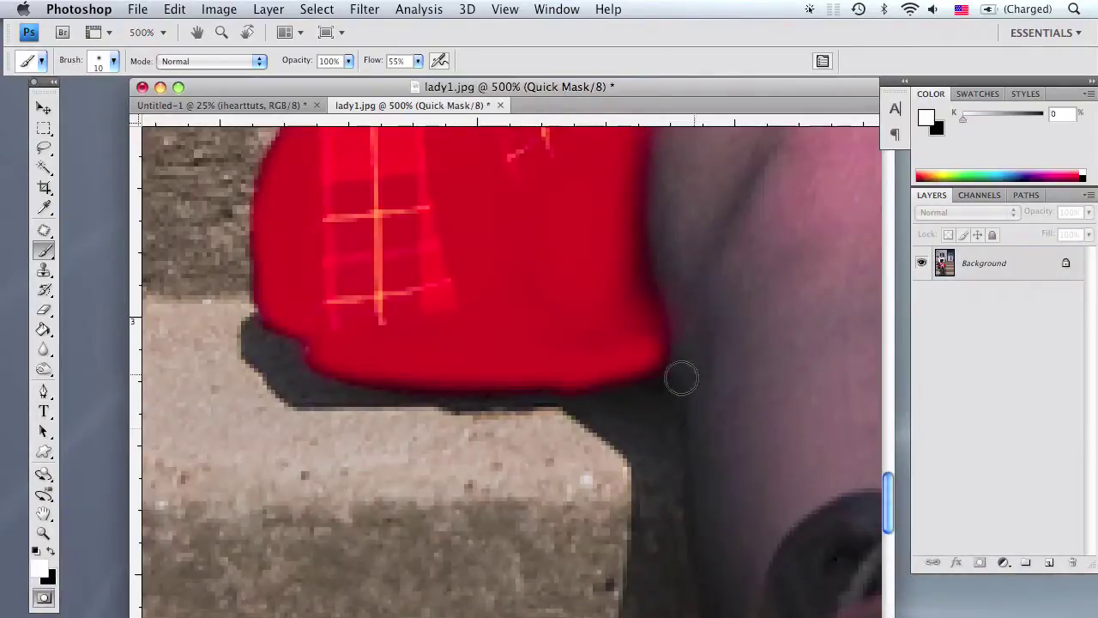
Trim the mask off the left thigh and knee so it follows the skirt's hem
key("q")
key("q")
left_click_drag(665, 257, 681, 332)
key("space")
left_click_drag(659, 221, 549, 493)
key("q")
key("q")
mouse_move(605, 348)
left_mouse_down()
mouse_move(551, 369)
mouse_move(512, 417)
left_mouse_up()
key("space")
left_click_drag(725, 343, 606, 444)
key("q")
key("q")
mouse_move(589, 397)
left_mouse_down()
mouse_move(541, 422)
mouse_move(703, 420)
left_mouse_up()
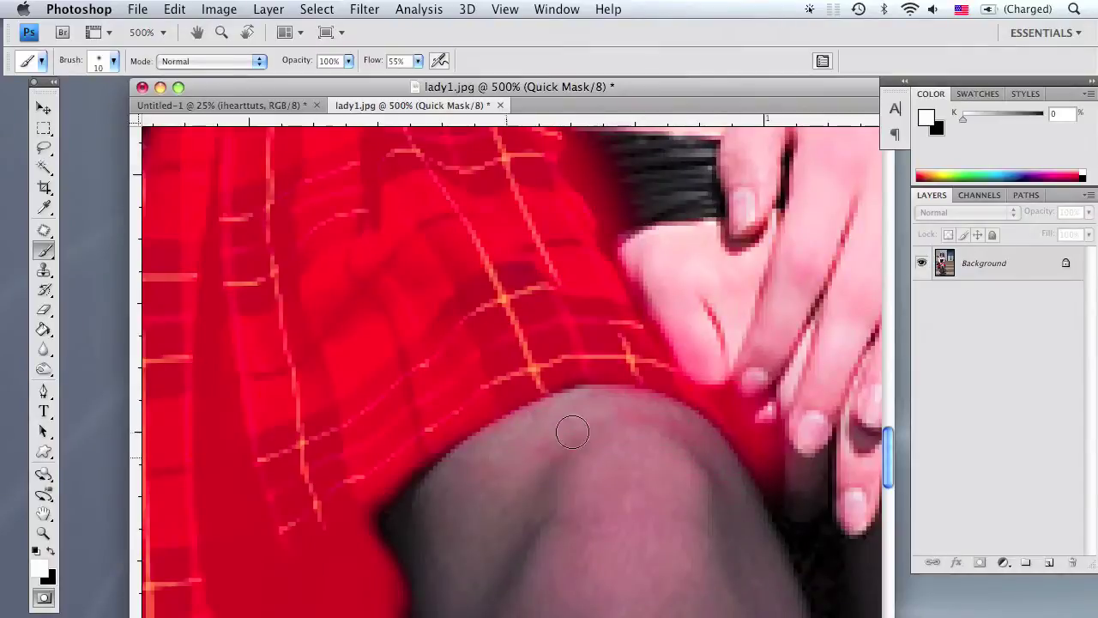
Erase the mask from the fingertips and the dark gap between the knees
key("x")
left_click_drag(775, 444, 534, 443)
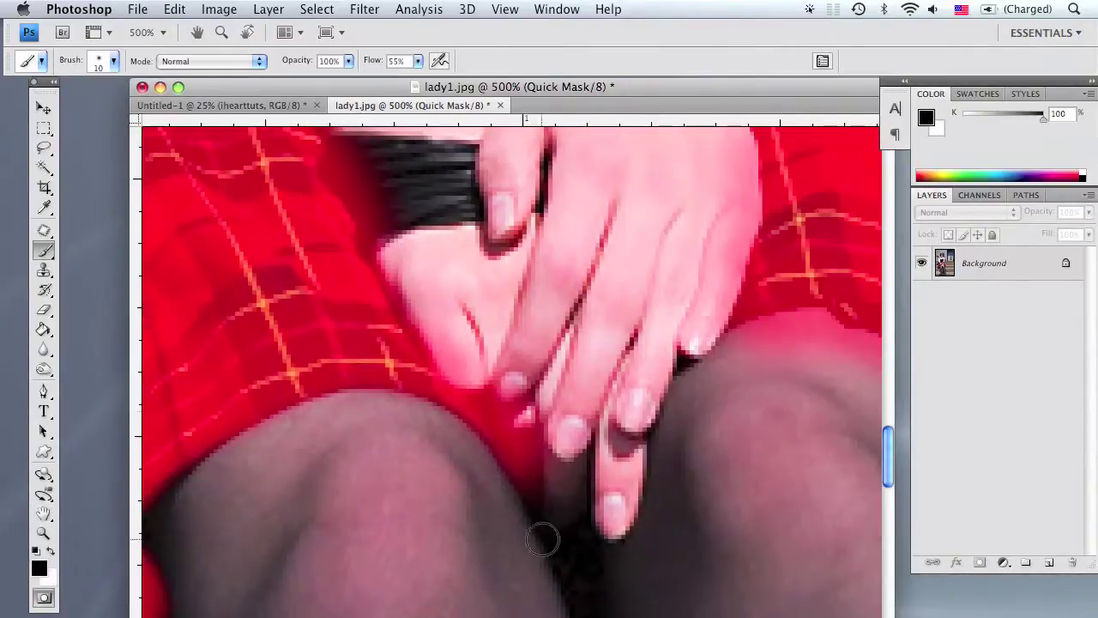
key("x")
mouse_move(477, 374)
left_mouse_down()
mouse_move(547, 486)
mouse_move(506, 370)
mouse_move(576, 360)
left_mouse_up()
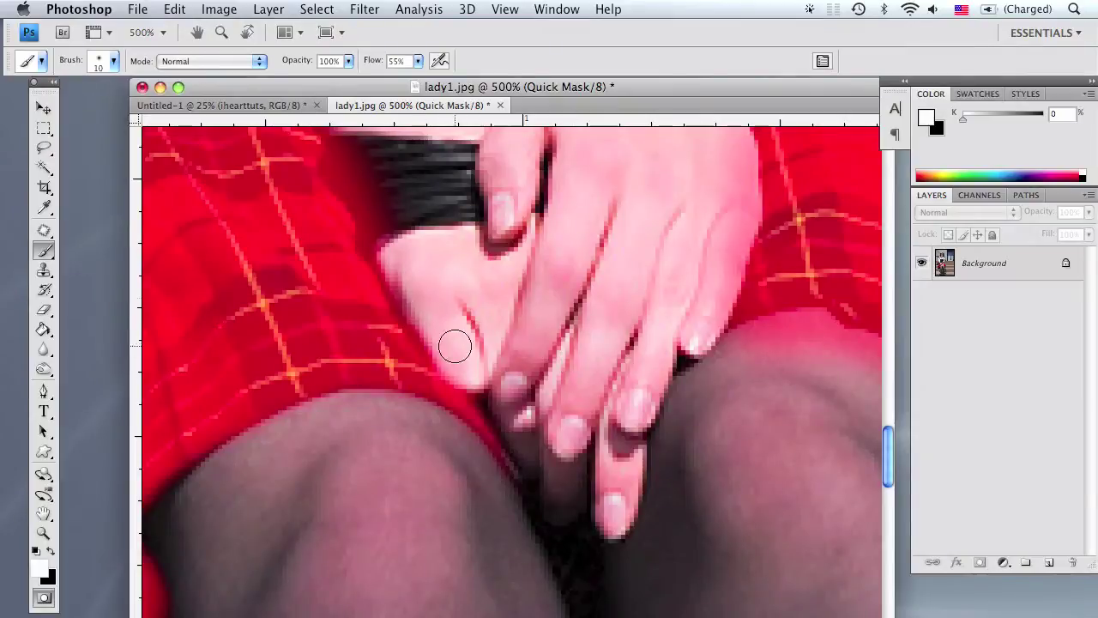
Clear the mask from the left hand's edge and the black wristband
key("space")
left_click_drag(441, 243, 524, 509)
mouse_move(463, 400)
left_mouse_down()
mouse_move(399, 387)
mouse_move(456, 490)
left_mouse_up()
key("q")
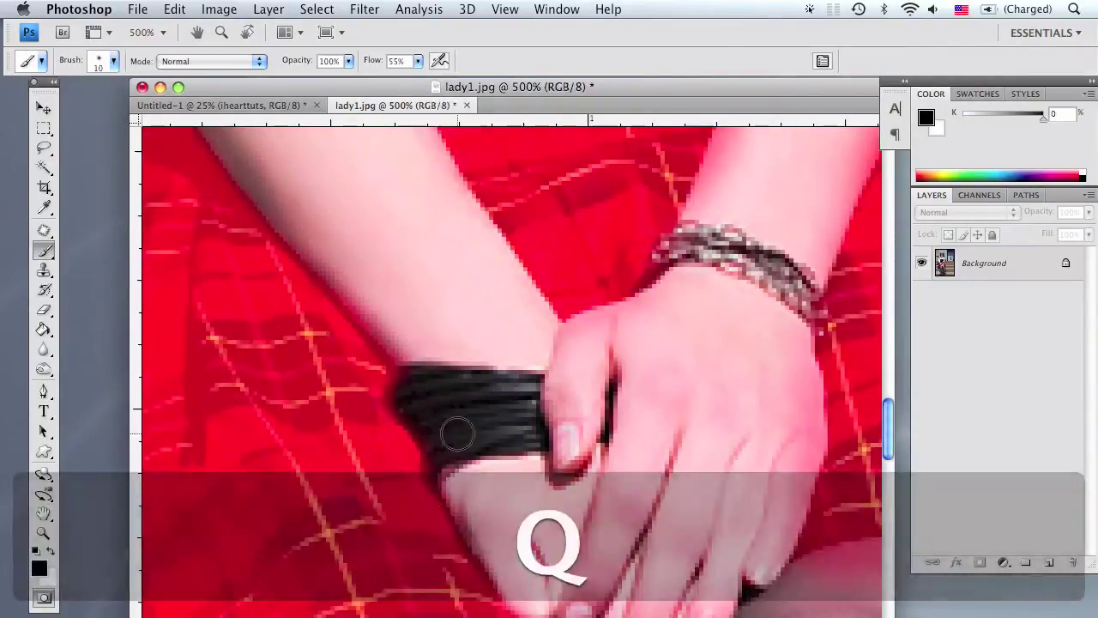
Refine the mask where the skirt's waistline meets the left shirt cuff and the black bodice
scroll(378, 309, "up", 10)
scroll(377, 309, "left", 5)
key("q")
key("q")
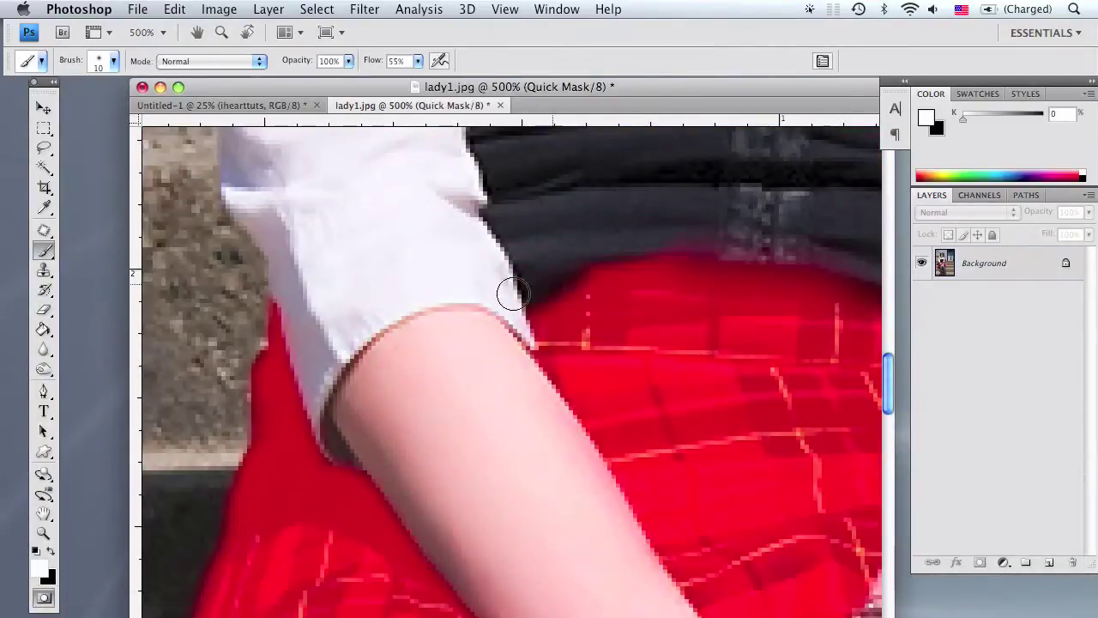
left_click_drag(512, 294, 576, 262)
key("x")
Clean the mask along the left forearm's inner edge down to the overlapping thumb
key("space")
left_click_drag(585, 505, 460, 320)
key("q")
key("q")
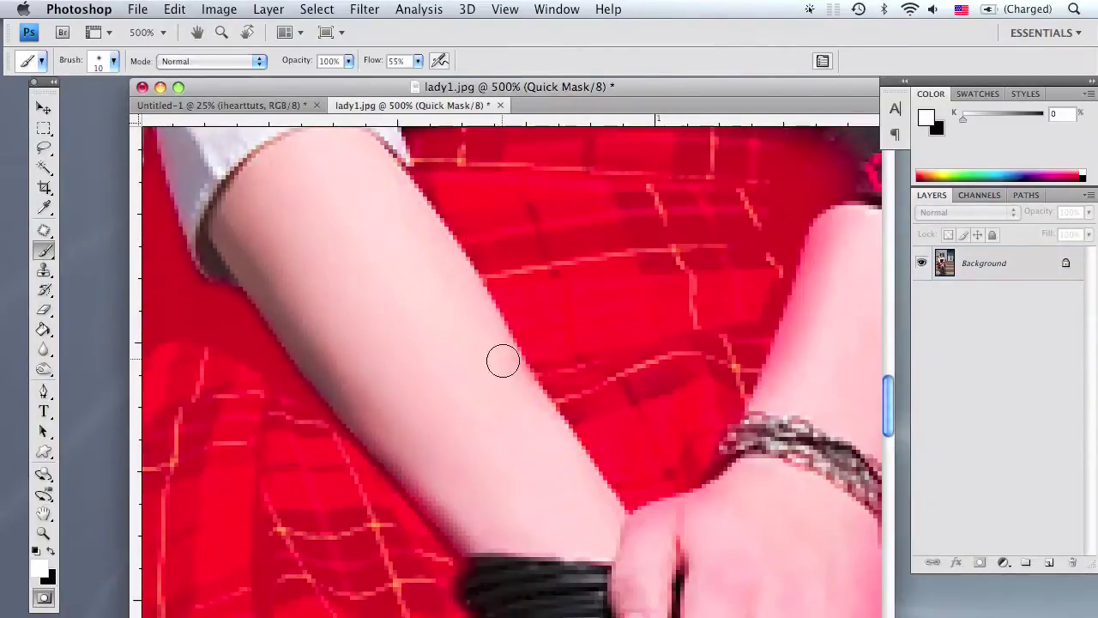
key("x")
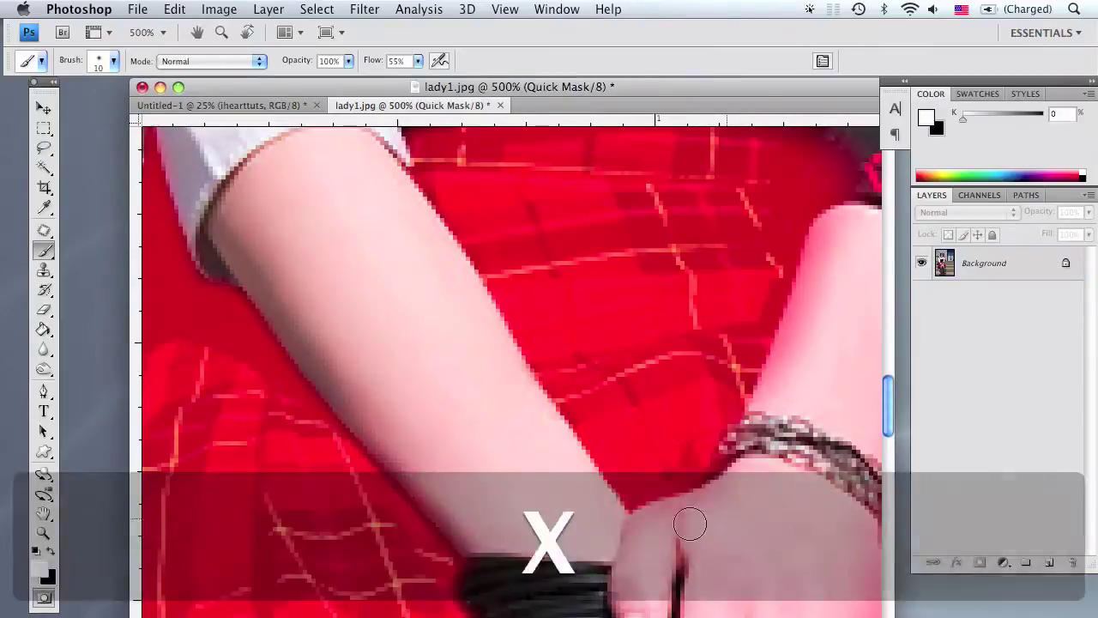
key("q")
Clean the Quick Mask along the inner edge of the braceleted forearm and where the skirt meets the bodice hem
scroll(515, 429, "right", 7)
key("q")
mouse_move(448, 468)
left_mouse_down()
mouse_move(538, 271)
mouse_move(537, 288)
mouse_move(589, 245)
left_mouse_up()
key("q")
scroll(557, 344, "up", 5)
key("q")
left_click_drag(553, 344, 518, 262)
key("x")
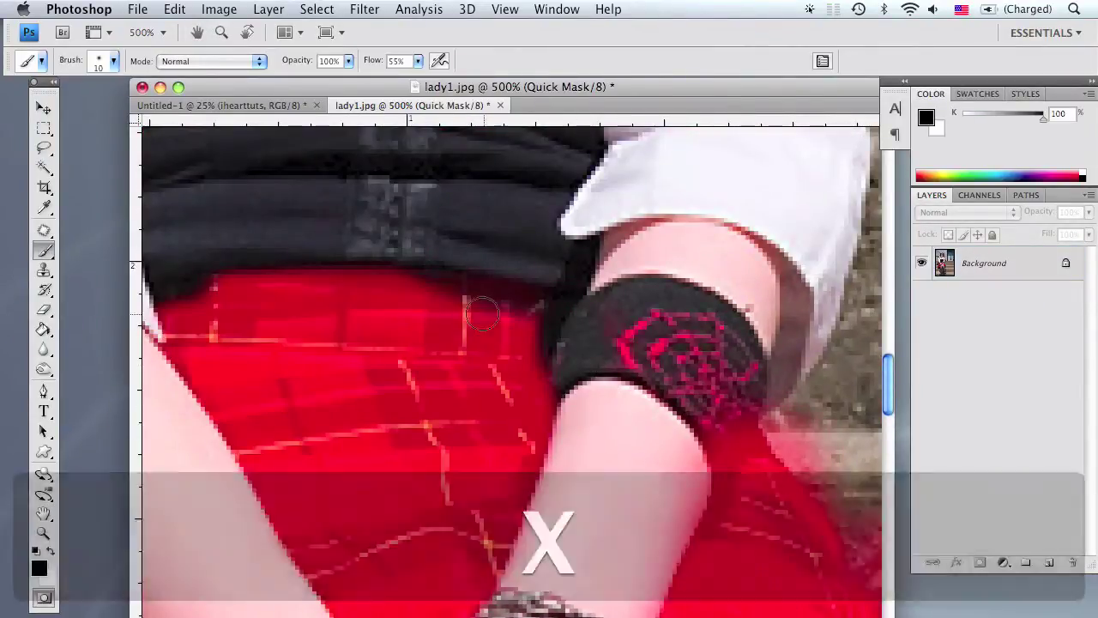
Refine the mask between the rose-patterned wristband and the forearm's outer edge down to the bracelet
key("space")
left_click_drag(749, 390, 574, 278)
key("x")
left_click_drag(570, 316, 514, 387)
key("space")
mouse_move(477, 477)
left_mouse_down()
mouse_move(493, 368)
mouse_move(495, 412)
left_mouse_up()
key("x")
Clear the mask from the outer edge of the braceleted hand down toward the knee
key("q")
key("space")
left_click_drag(540, 470, 532, 277)
key("q")
key("b")
mouse_move(467, 296)
left_mouse_down()
mouse_move(464, 528)
mouse_move(532, 498)
mouse_move(578, 532)
mouse_move(459, 435)
left_mouse_up()
key("space")
key("b")
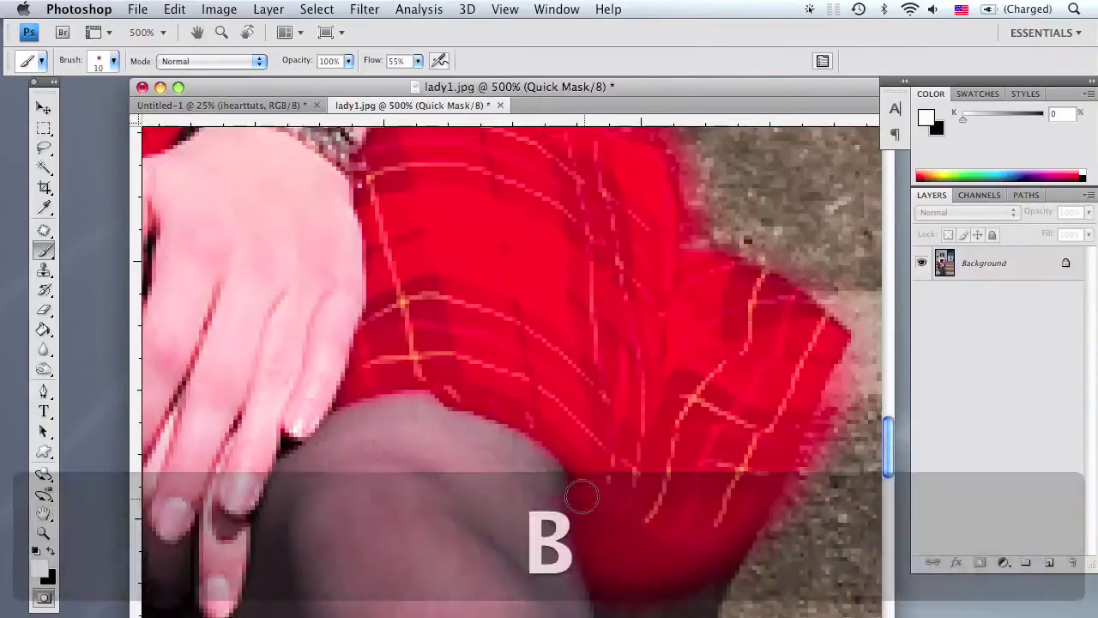
Refine the mask along the skirt's hem beside the knee, clearing the dark area under it and restoring the skirt's edge
mouse_move(706, 585)
left_mouse_down()
mouse_move(581, 488)
mouse_move(591, 532)
mouse_move(620, 558)
left_mouse_up()
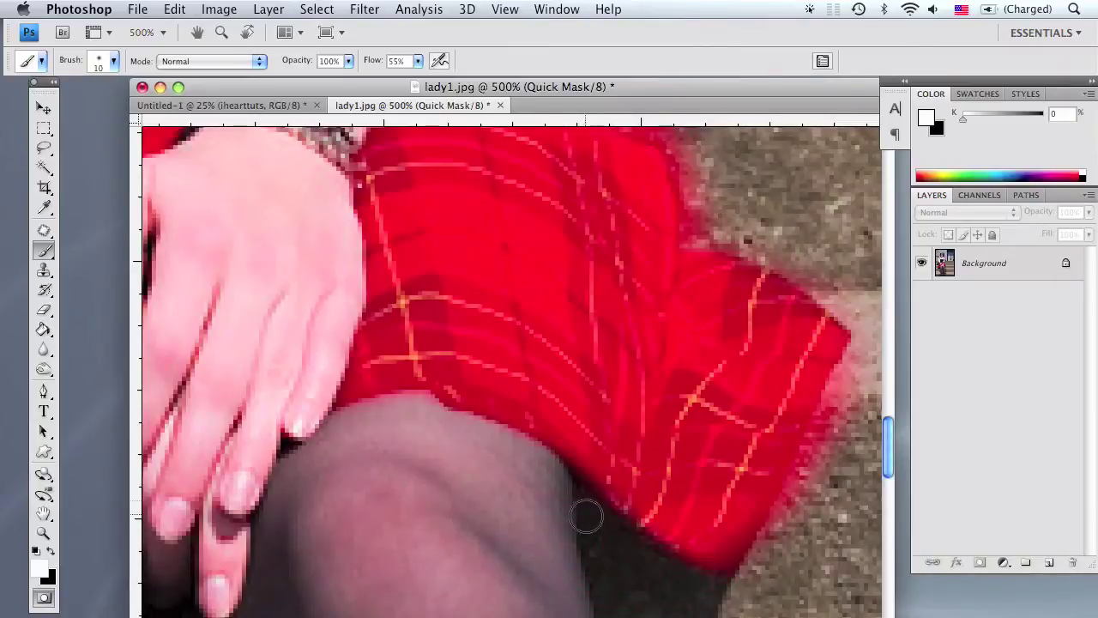
key("x")
left_click_drag(603, 477, 673, 536)
key("x")
mouse_move(736, 577)
left_mouse_down()
mouse_move(707, 616)
mouse_move(846, 360)
mouse_move(591, 374)
left_mouse_up()
Clean the mask around the flared skirt corner where it meets the stone step
key("space")
key("x")
left_click_drag(546, 442, 574, 393)
key("x")
mouse_move(616, 326)
left_mouse_down()
mouse_move(492, 227)
mouse_move(438, 214)
left_mouse_up()
key("x")
key("q")
Clear the mask spill on the stone steps along the skirt's outer edge up to the rose-patterned wristband
key("q")
key("h")
left_click_drag(536, 359, 622, 515)
key("x")
mouse_move(471, 299)
left_mouse_down()
mouse_move(464, 235)
mouse_move(459, 283)
mouse_move(416, 190)
left_mouse_up()
key("h")
left_click_drag(488, 252, 543, 330)
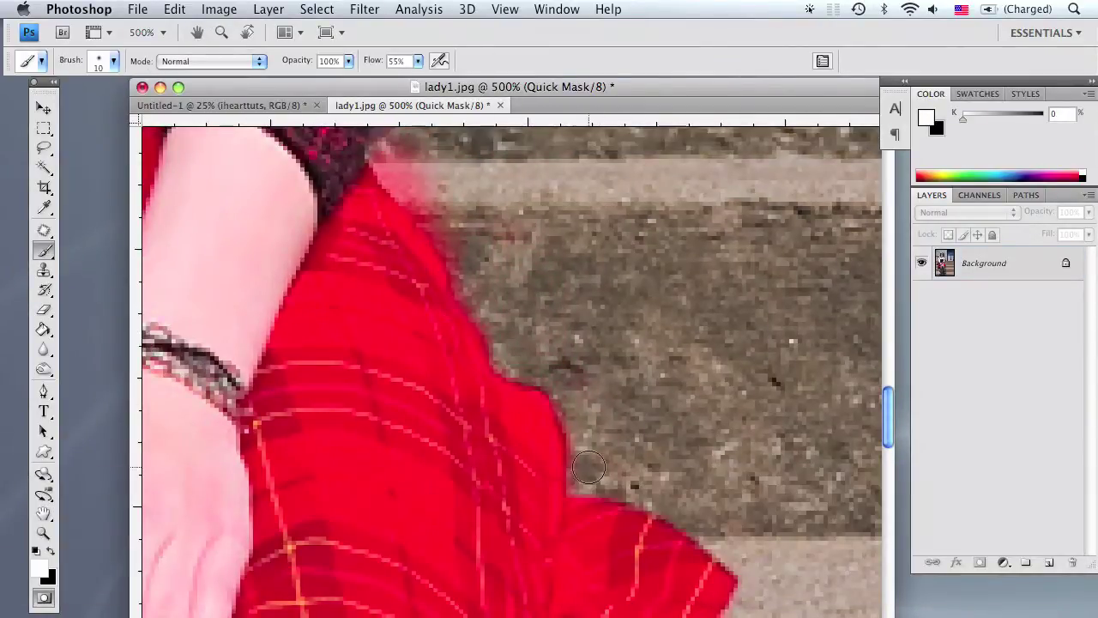
scroll(592, 472, "up", 5)
mouse_move(494, 446)
left_mouse_down()
mouse_move(433, 343)
mouse_move(410, 331)
left_mouse_up()
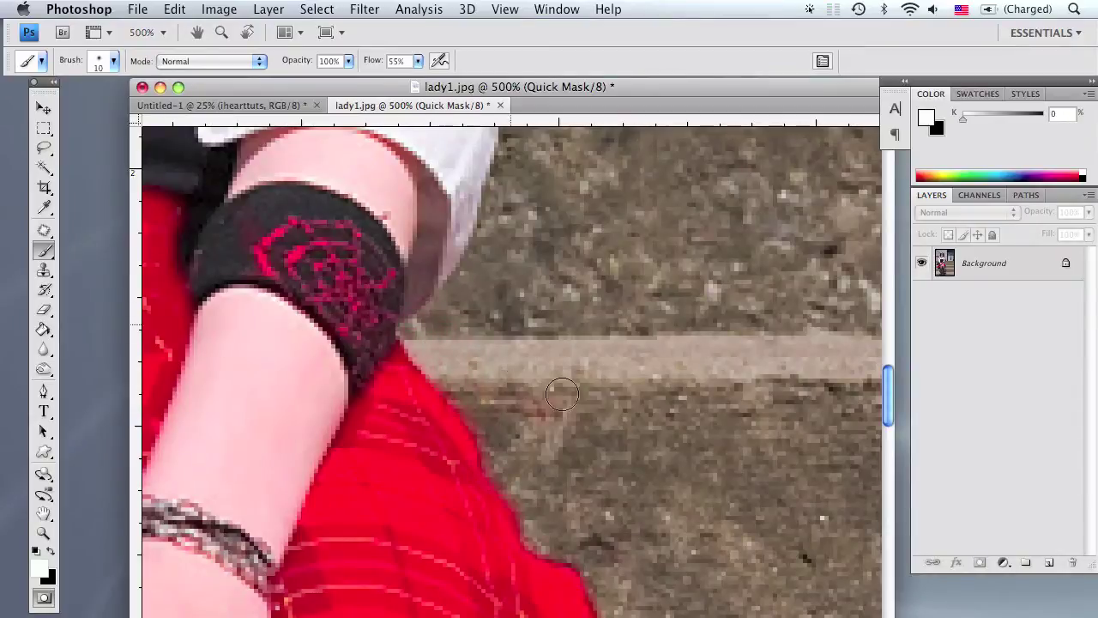
Exit Quick Mask to turn the painted mask into a selection, with the whole photo in view
key("z")
key("super+0")
key("q")
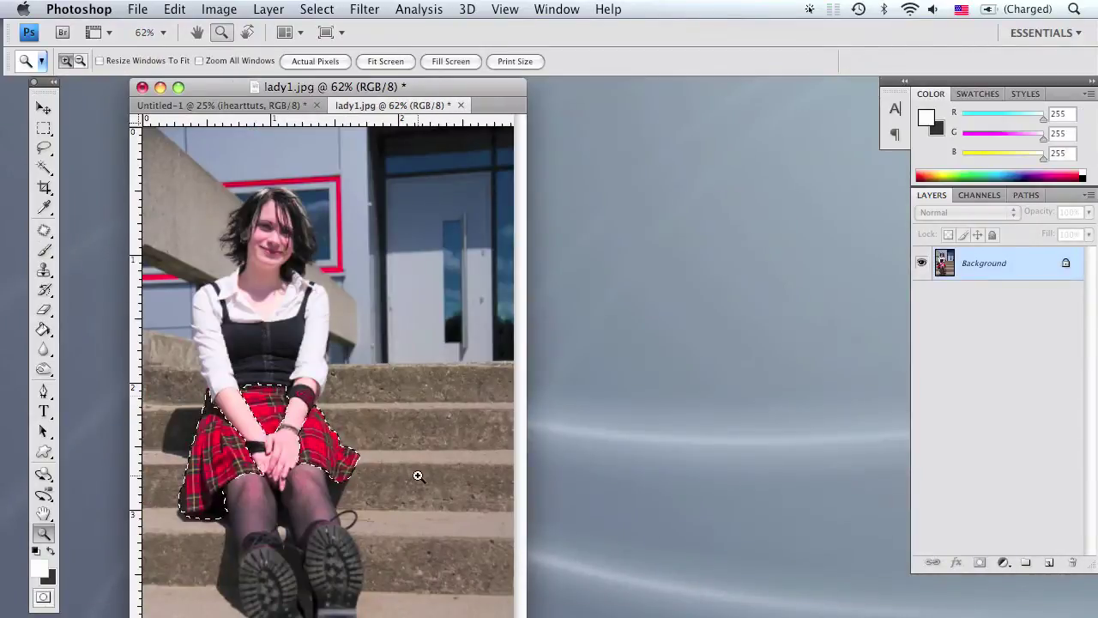
key("m")
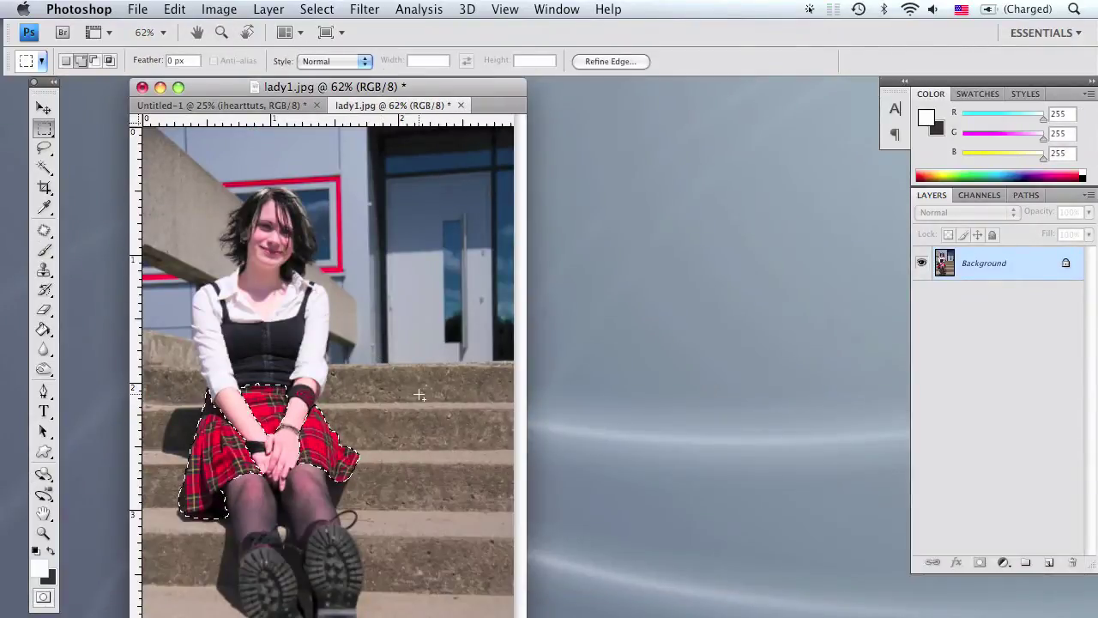
key("z")
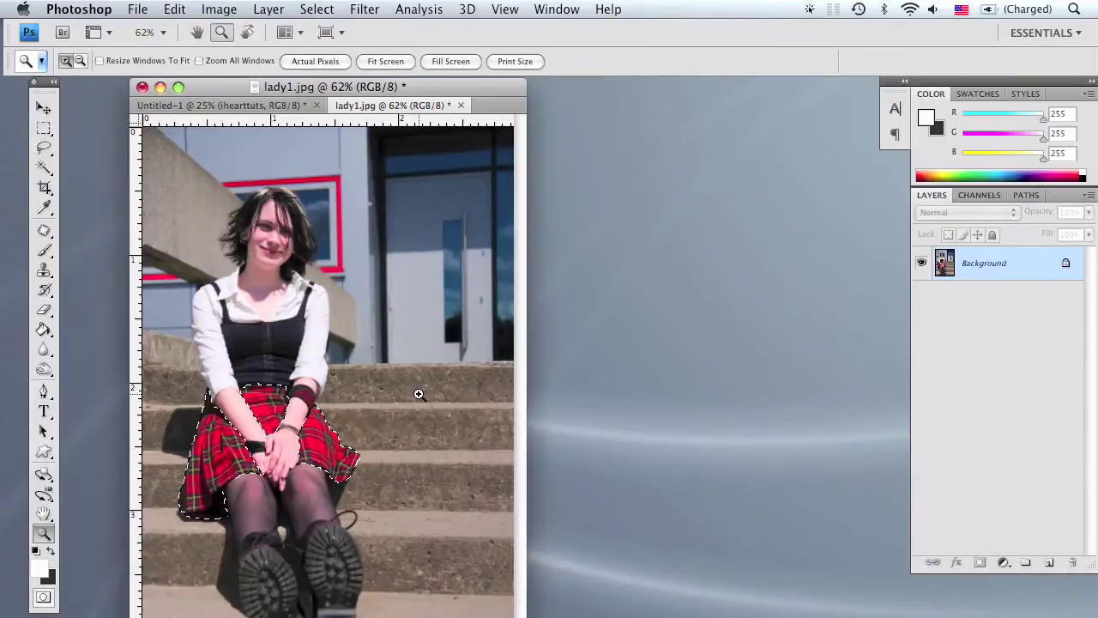
Use Hue/Saturation to set the saturation to -100 everywhere except the skirt, and deselect
left_click(206, 8)
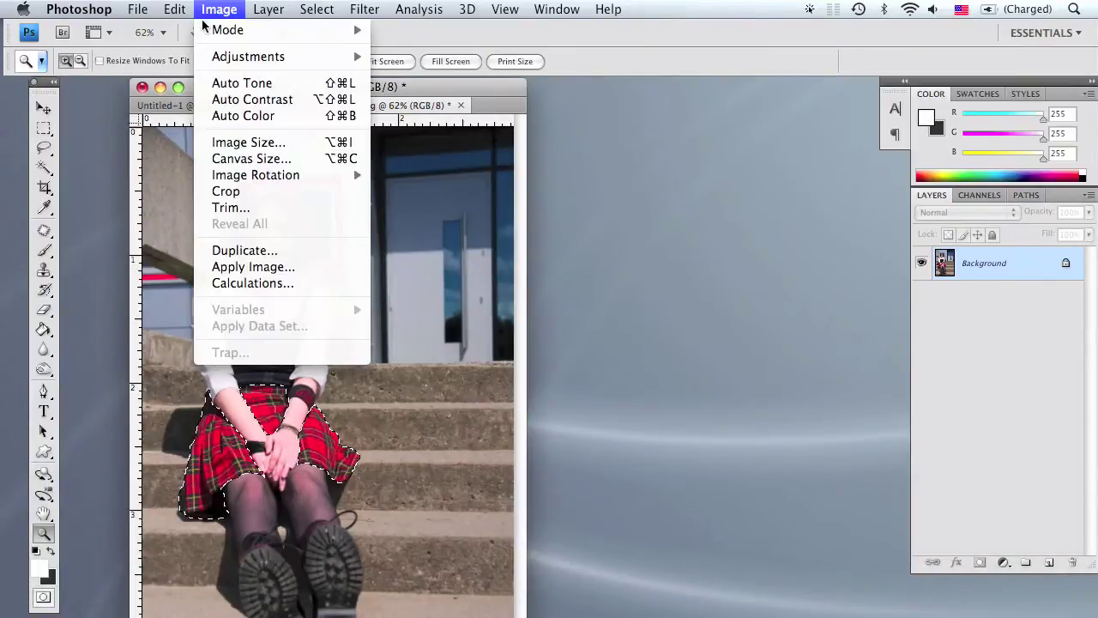
mouse_move(230, 59)
left_click(437, 149)
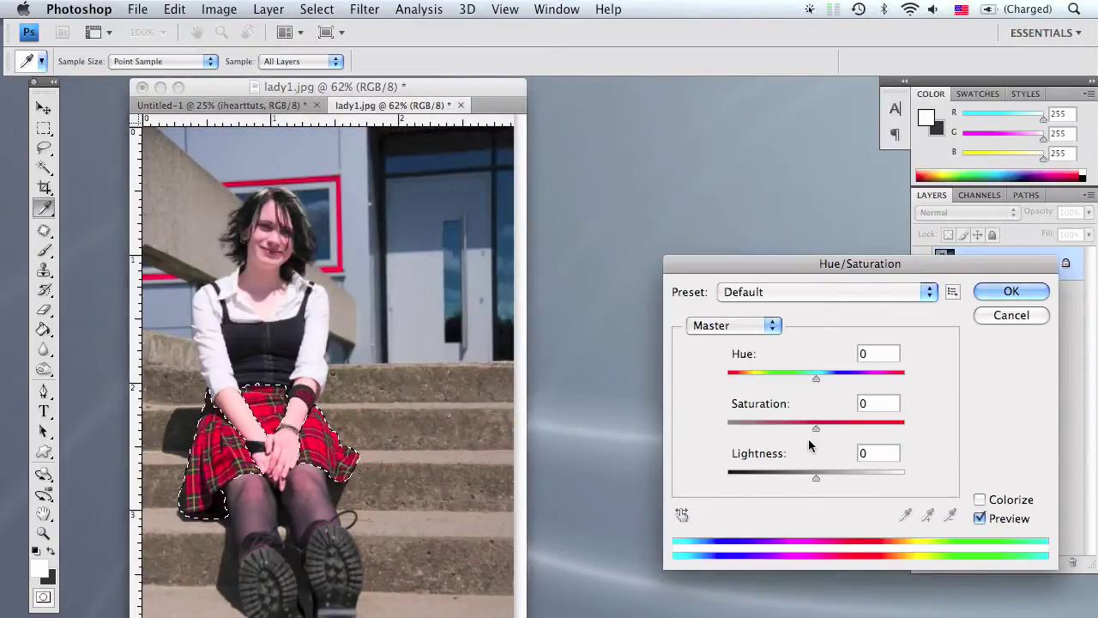
left_click_drag(817, 426, 651, 439)
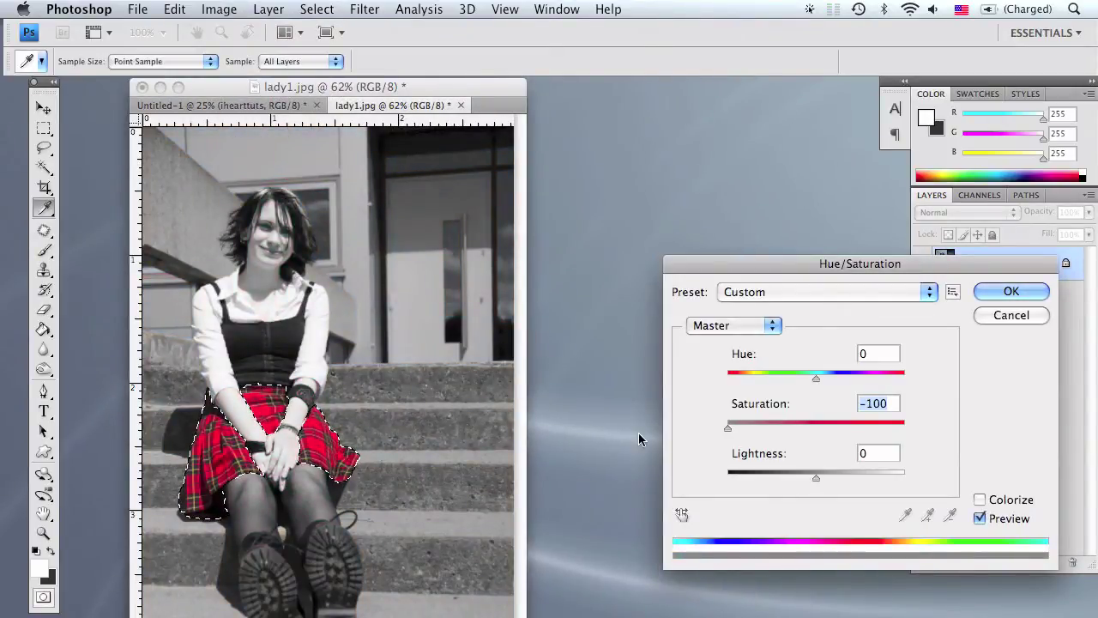
left_click(998, 293)
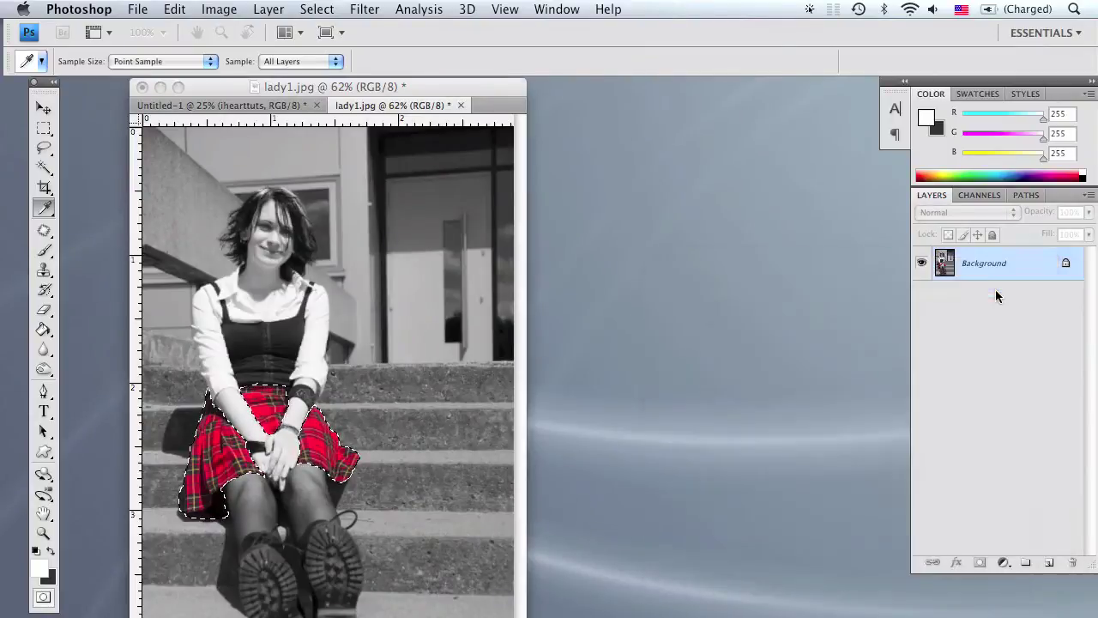
key("z")
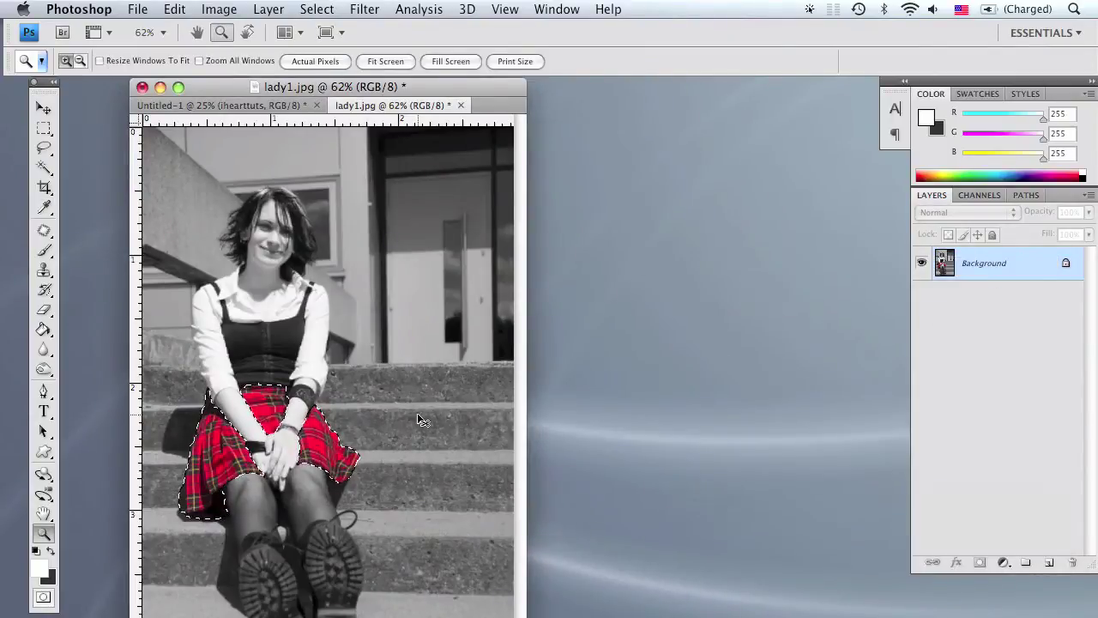
key("super+d")
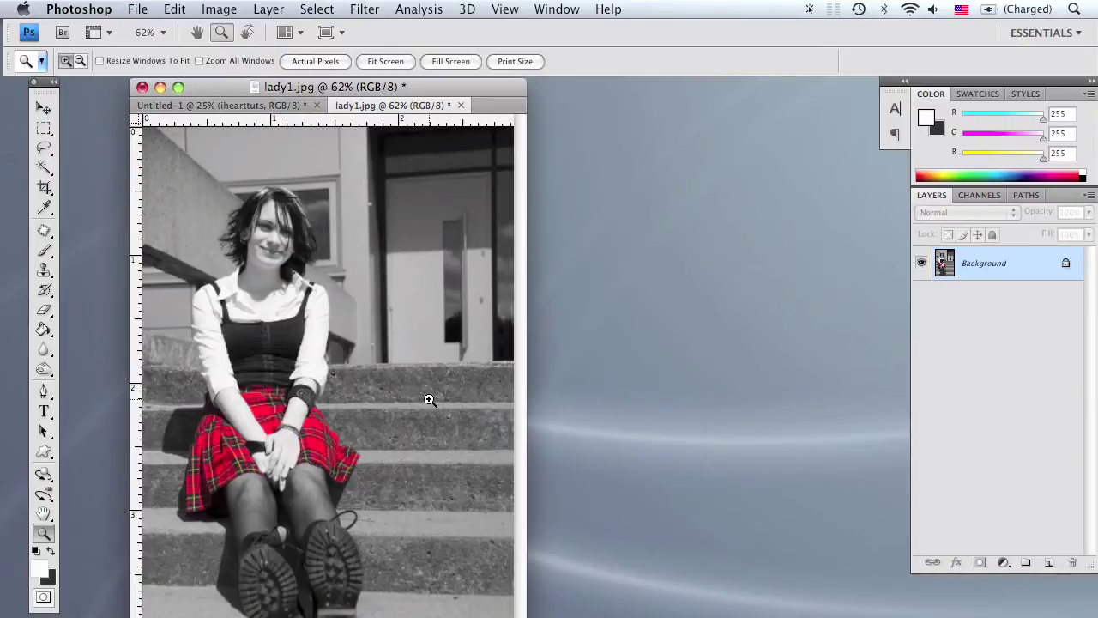
Open the lady2 image from the Desktop folder
key("super+o")
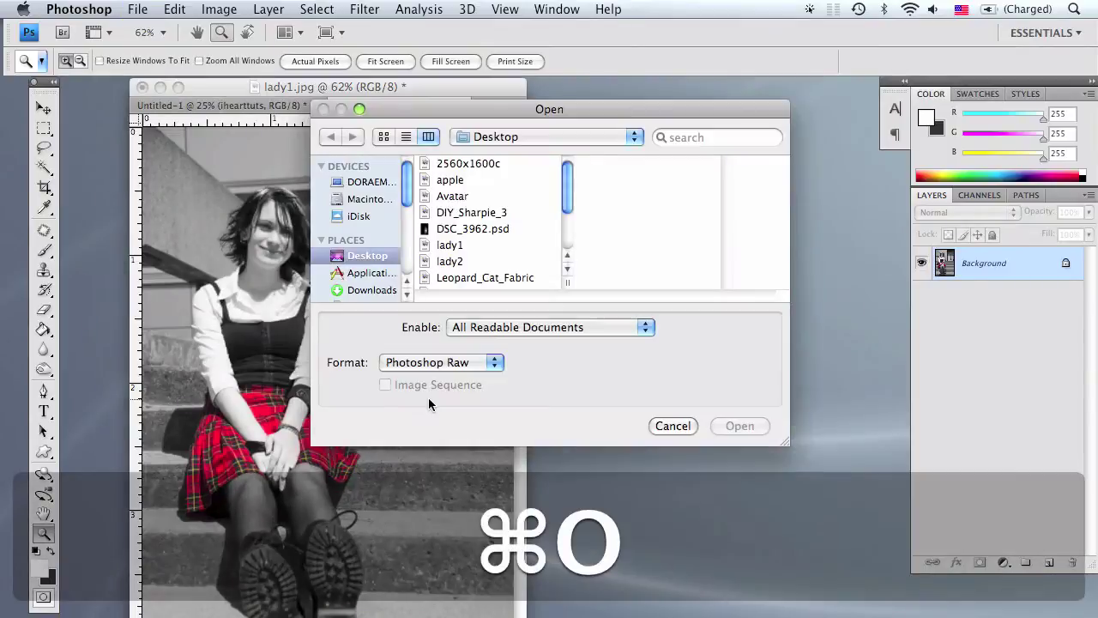
left_click(443, 266)
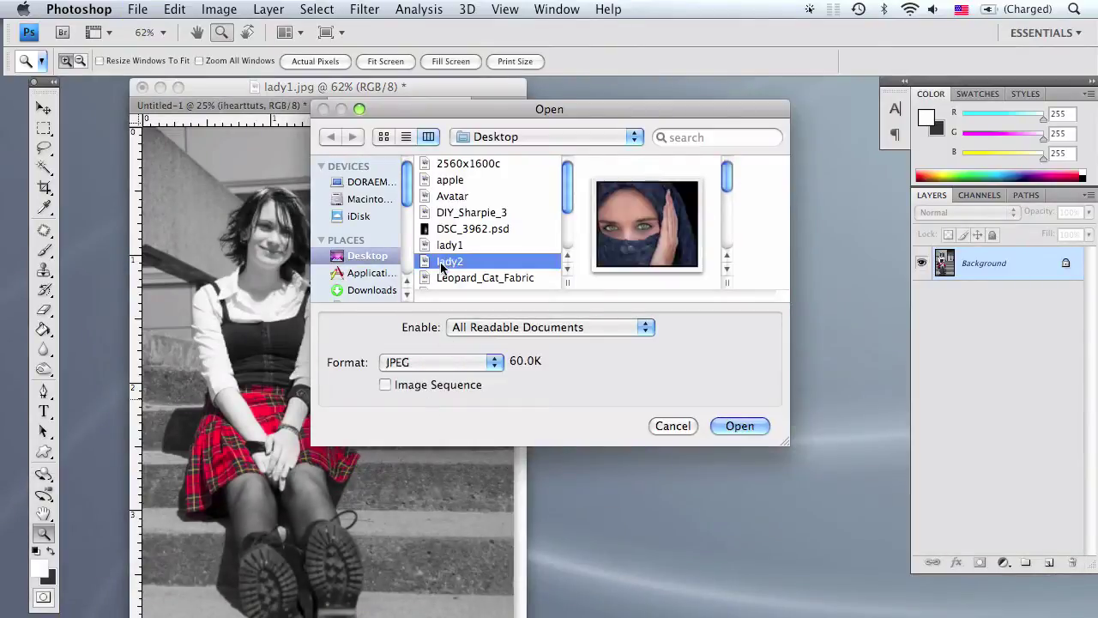
key("Return")
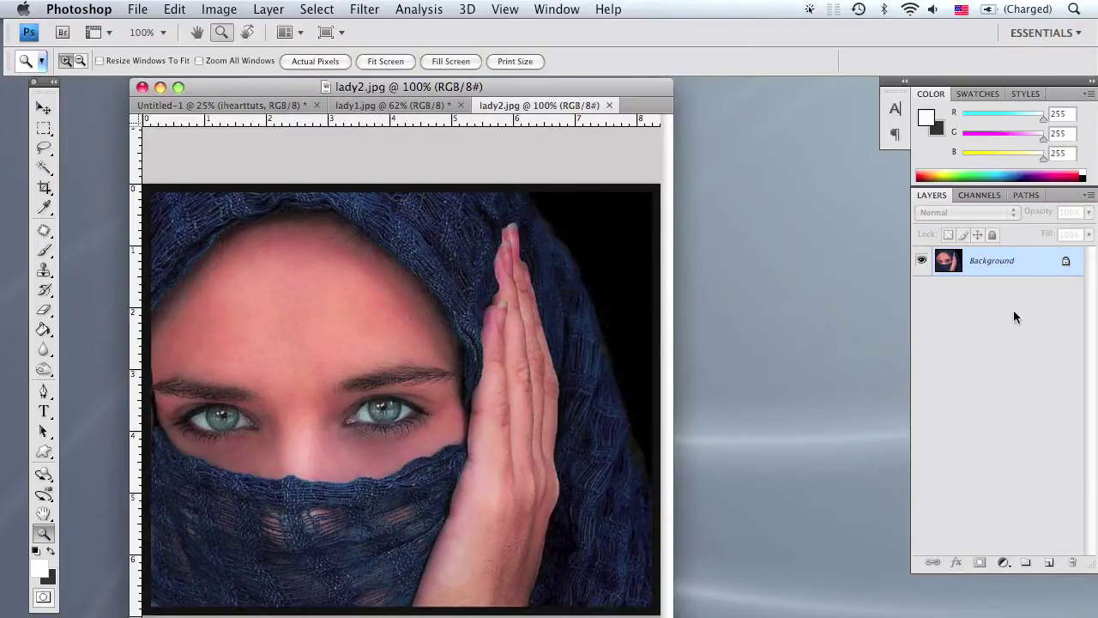
Duplicate the Background layer of lady2.jpg and make the copy, Layer 1, the active layer
key("super+j")
left_click(989, 292)
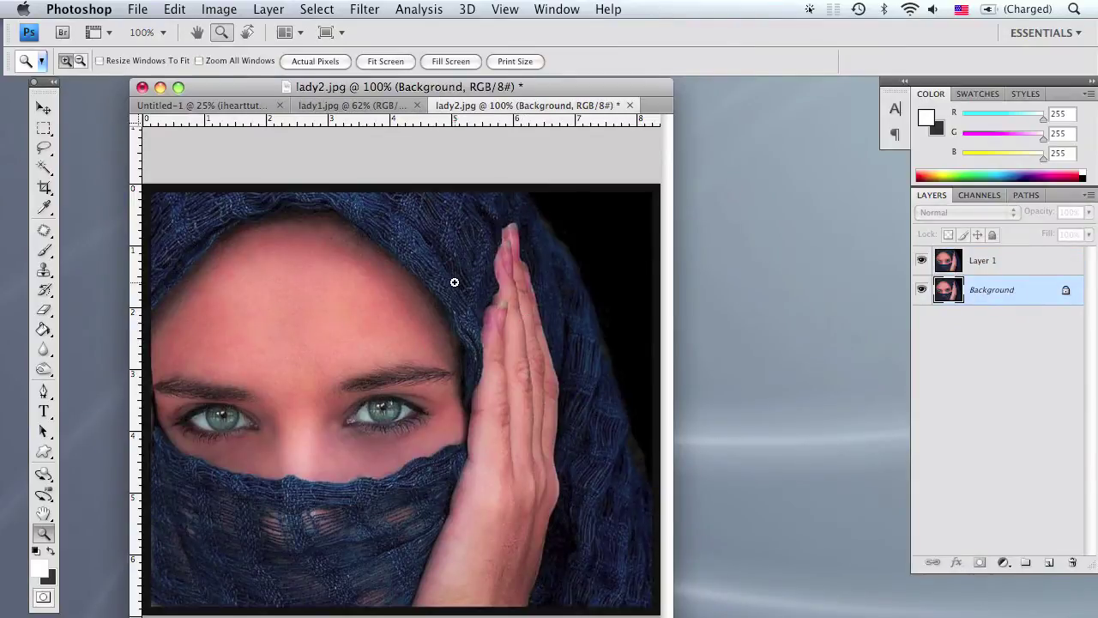
left_click(1006, 258)
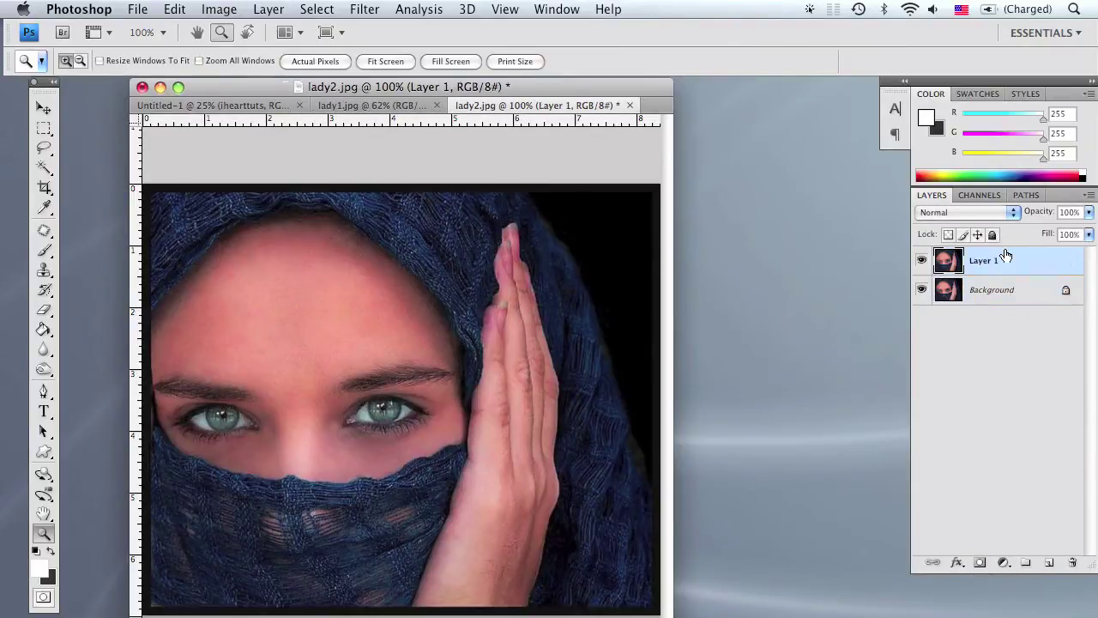
Turn Layer 1 black and white with Hue/Saturation by setting its saturation to -100
key("b")
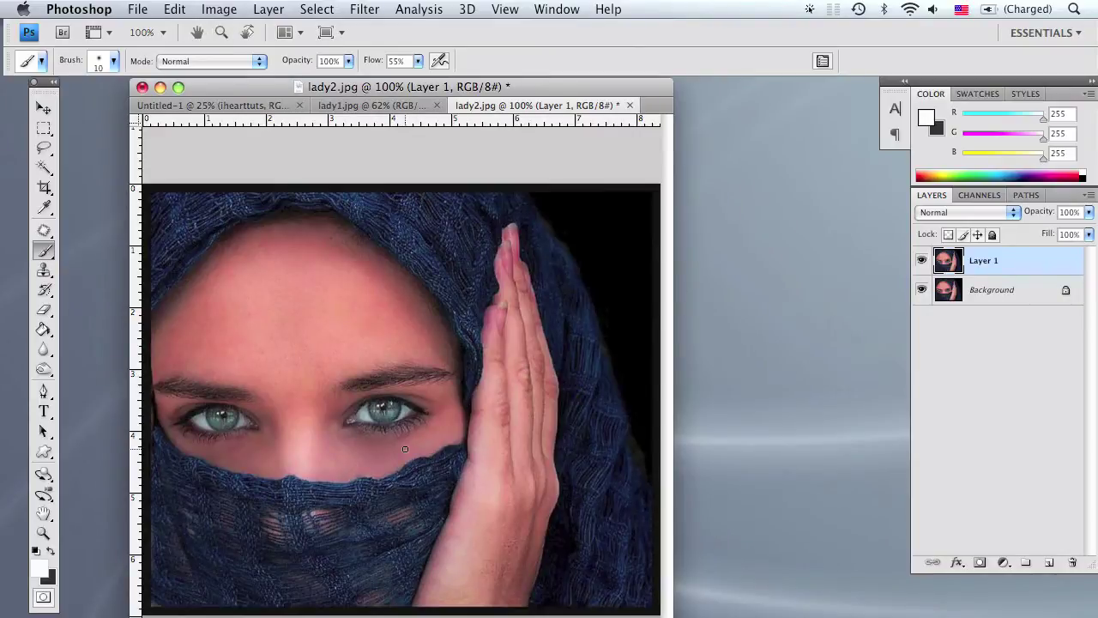
left_click(219, 9)
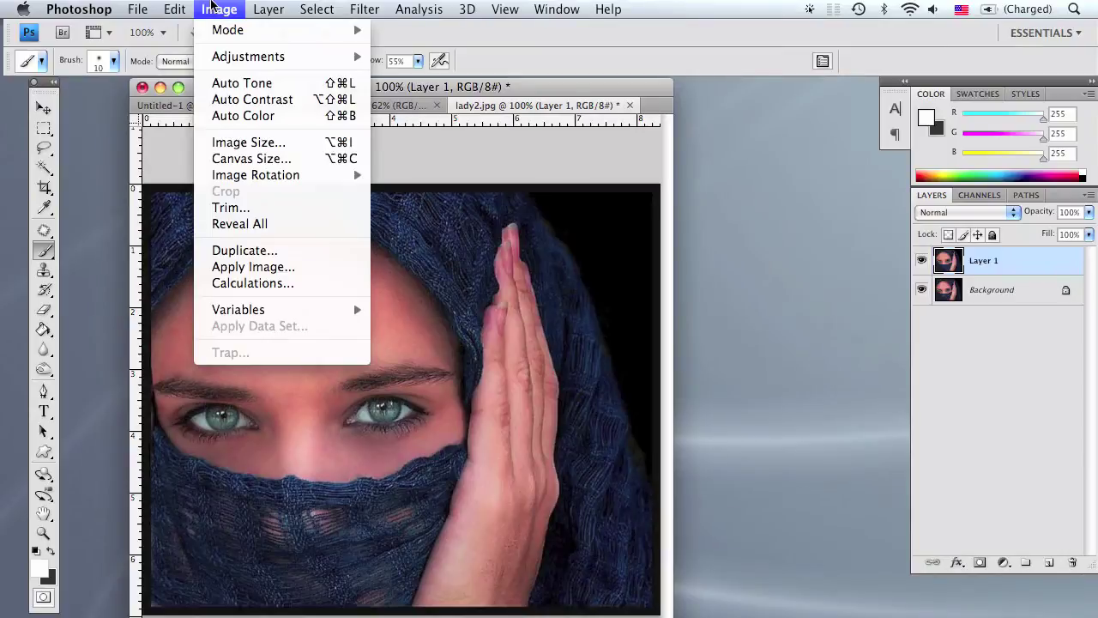
mouse_move(358, 64)
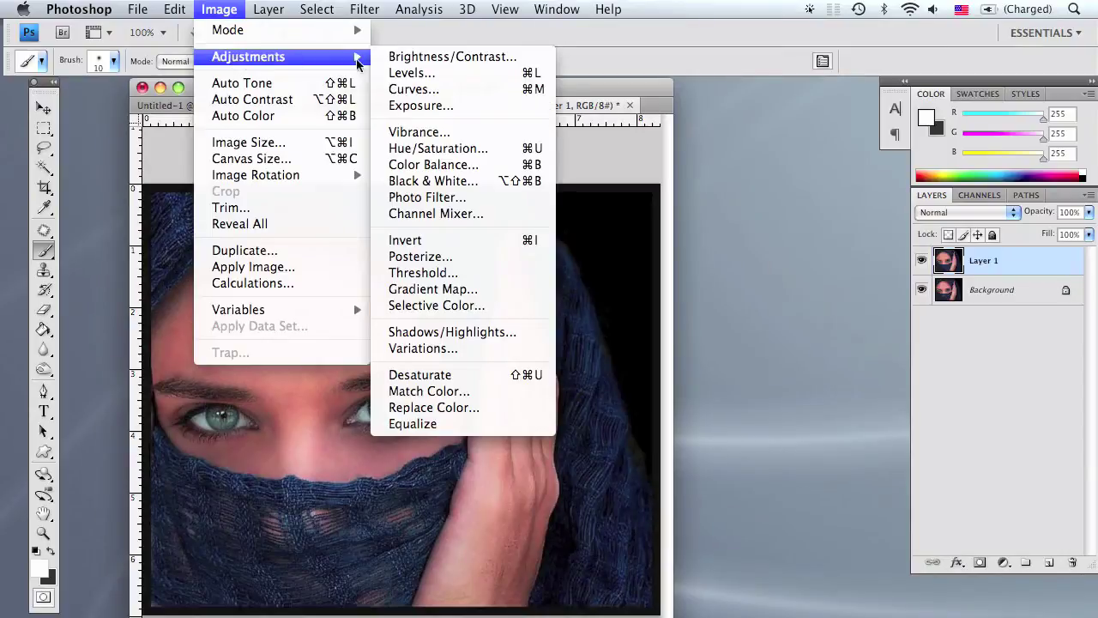
left_click(438, 148)
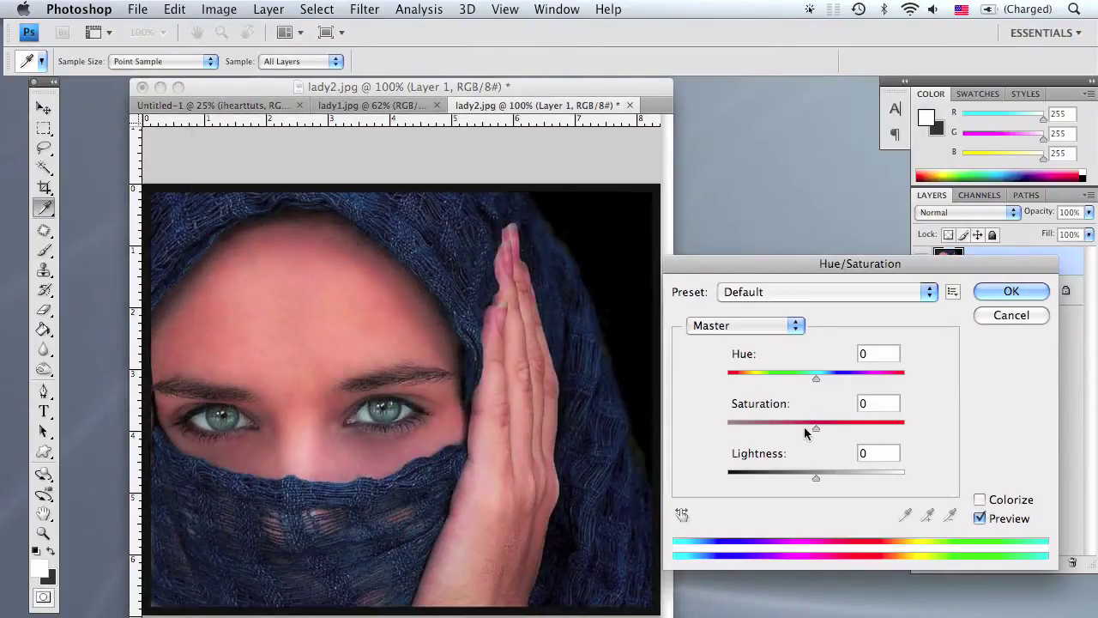
left_click_drag(804, 426, 711, 426)
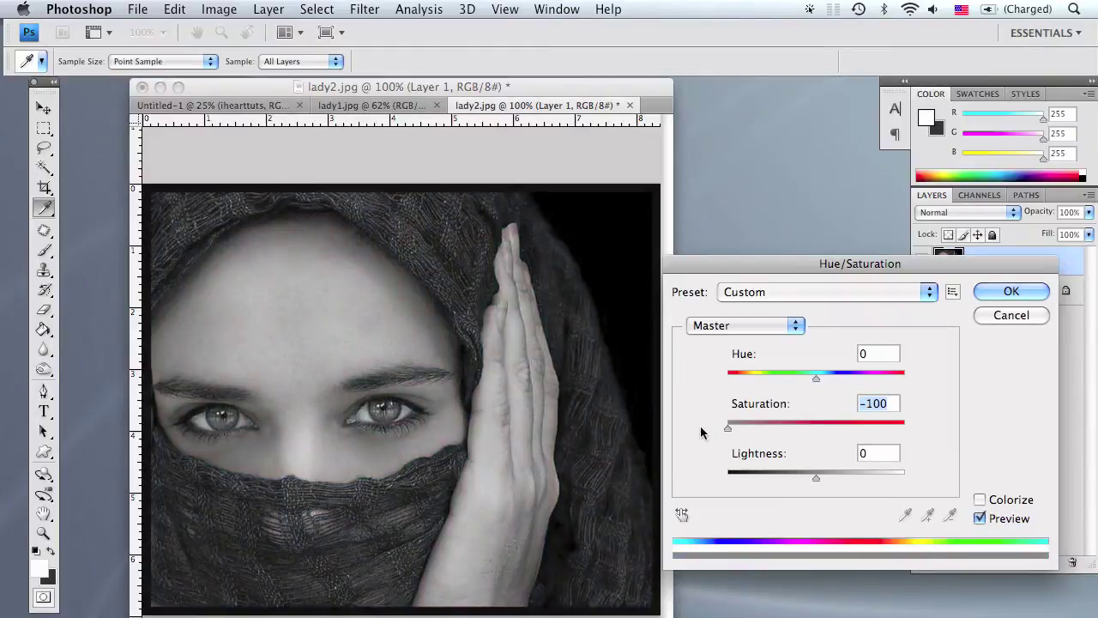
key("Return")
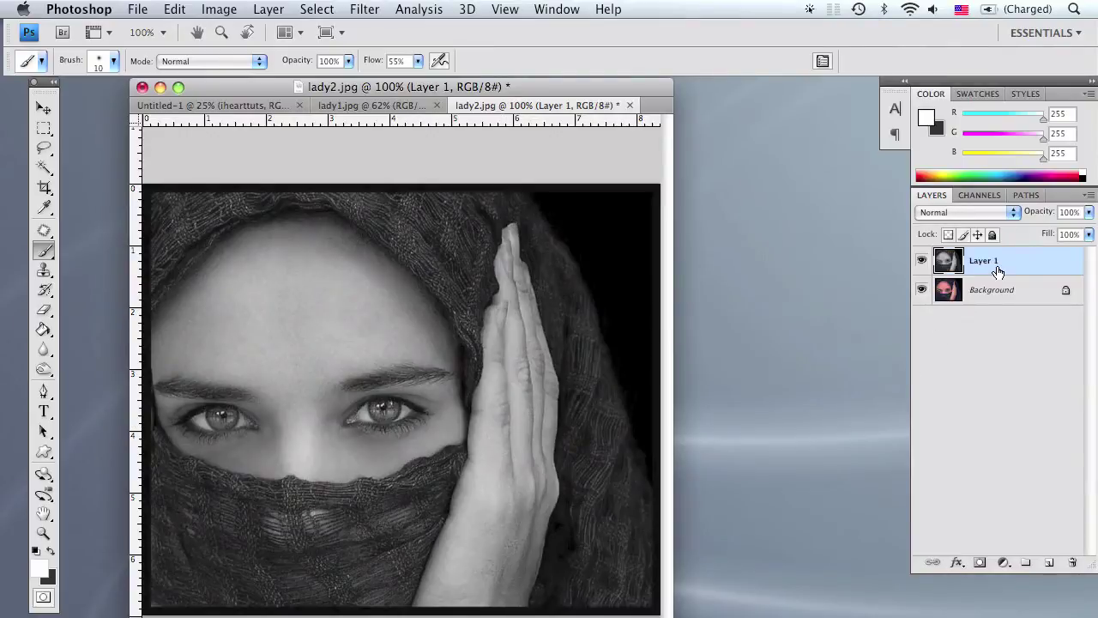
Add a layer mask to Layer 1 and paint black over the iris nearest the raised hand to restore its color
left_click(980, 563)
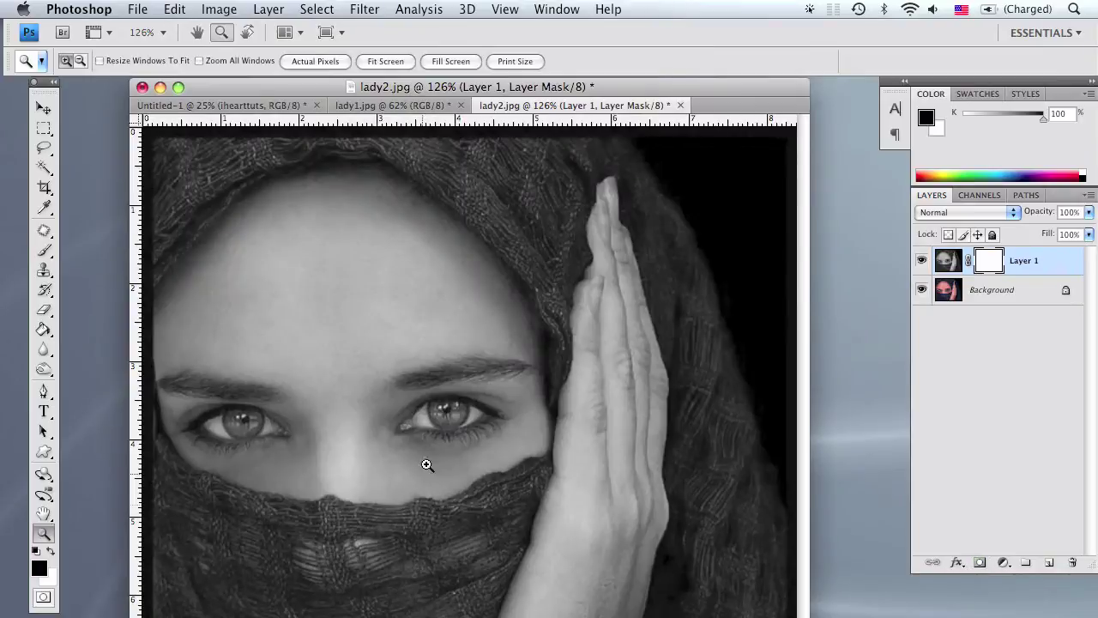
key("z")
mouse_move(444, 413)
left_mouse_down()
mouse_move(440, 402)
mouse_move(446, 412)
mouse_move(509, 360)
mouse_move(512, 324)
left_mouse_up()
key("h")
key("b")
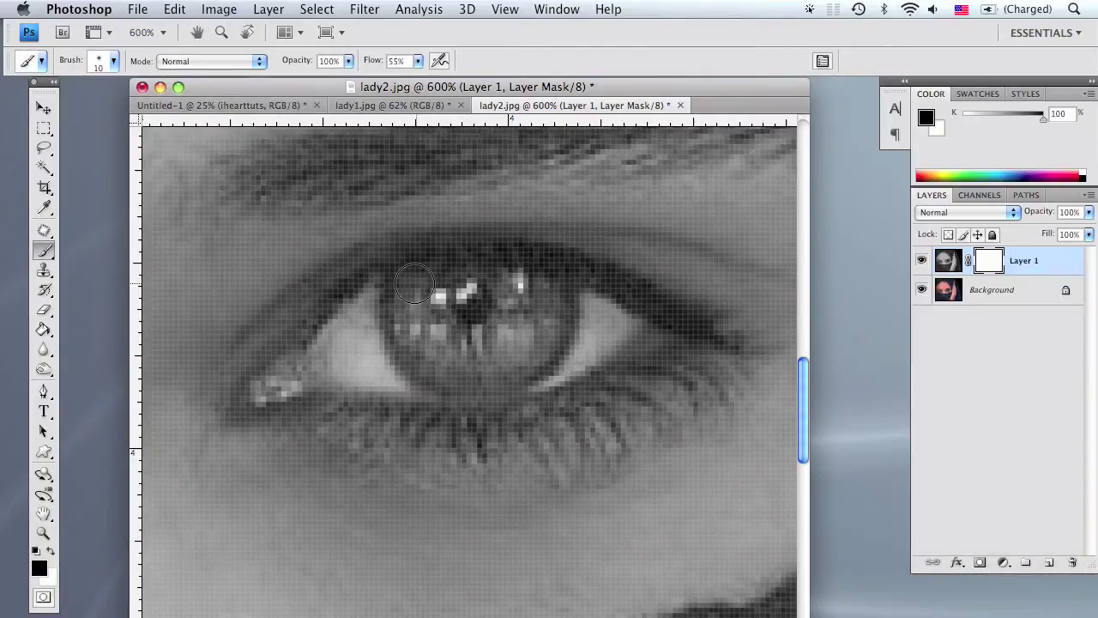
mouse_move(407, 309)
left_mouse_down()
mouse_move(424, 330)
mouse_move(418, 282)
mouse_move(408, 333)
mouse_move(423, 360)
mouse_move(439, 376)
mouse_move(487, 378)
mouse_move(549, 336)
mouse_move(555, 308)
mouse_move(540, 287)
mouse_move(456, 279)
mouse_move(437, 297)
mouse_move(450, 329)
mouse_move(497, 339)
mouse_move(497, 279)
mouse_move(451, 301)
mouse_move(480, 338)
mouse_move(477, 284)
mouse_move(431, 293)
mouse_move(470, 331)
mouse_move(501, 284)
mouse_move(431, 282)
mouse_move(441, 337)
mouse_move(513, 338)
mouse_move(526, 281)
mouse_move(458, 273)
mouse_move(453, 323)
mouse_move(518, 312)
mouse_move(470, 257)
mouse_move(425, 292)
mouse_move(462, 314)
mouse_move(435, 278)
mouse_move(414, 318)
mouse_move(427, 332)
mouse_move(409, 286)
mouse_move(404, 320)
mouse_move(457, 371)
mouse_move(538, 347)
mouse_move(555, 293)
mouse_move(504, 273)
mouse_move(446, 276)
mouse_move(428, 290)
mouse_move(474, 308)
left_mouse_up()
key("h")
Paint black on Layer 1's mask over the other eye's iris to restore its color, and fit the image to the screen
key("z")
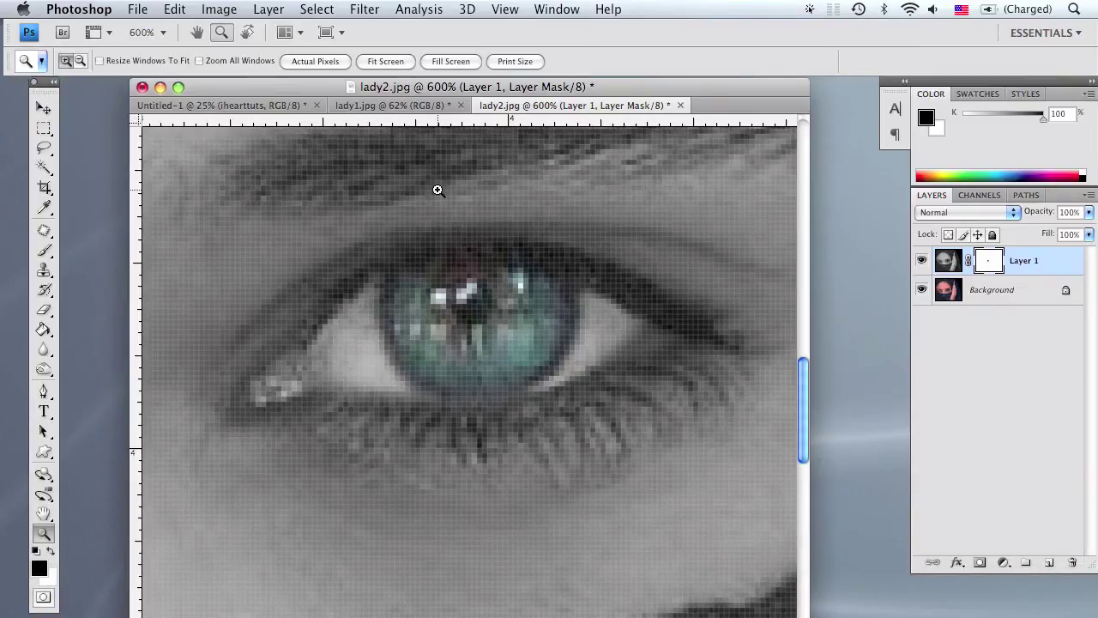
left_click(326, 61)
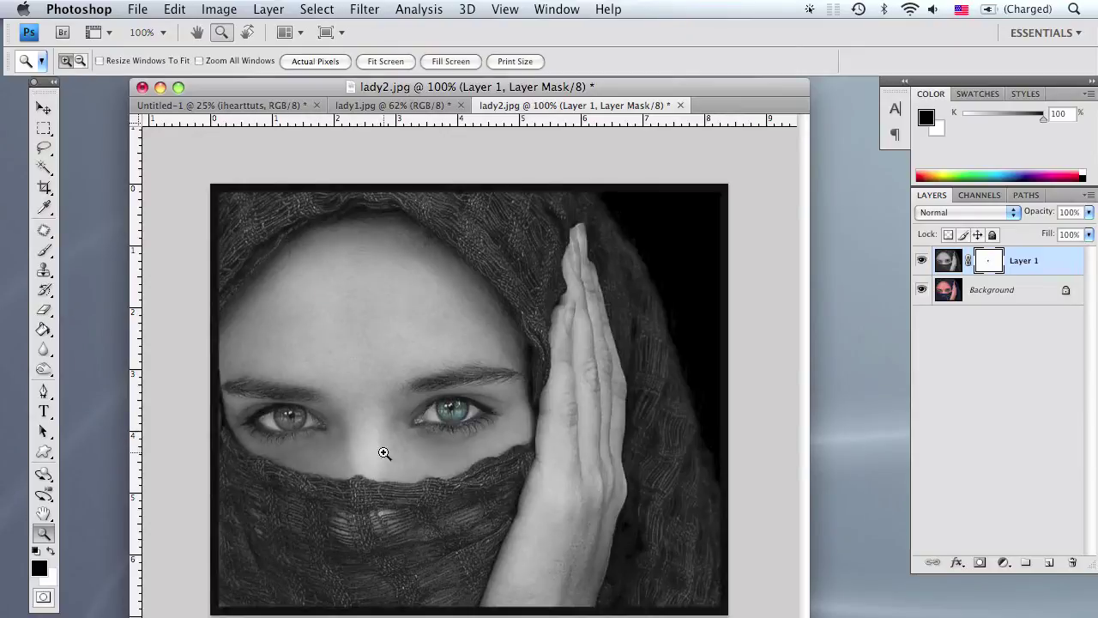
left_click(283, 416)
key("h")
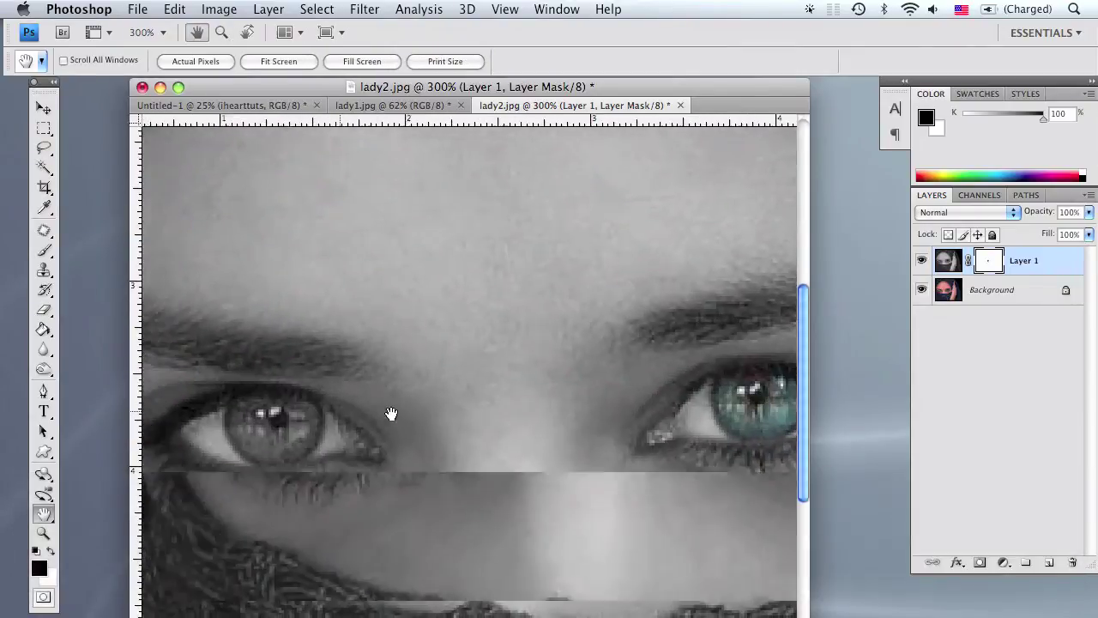
mouse_move(392, 417)
left_mouse_down()
mouse_move(468, 371)
mouse_move(501, 304)
left_mouse_up()
key("b")
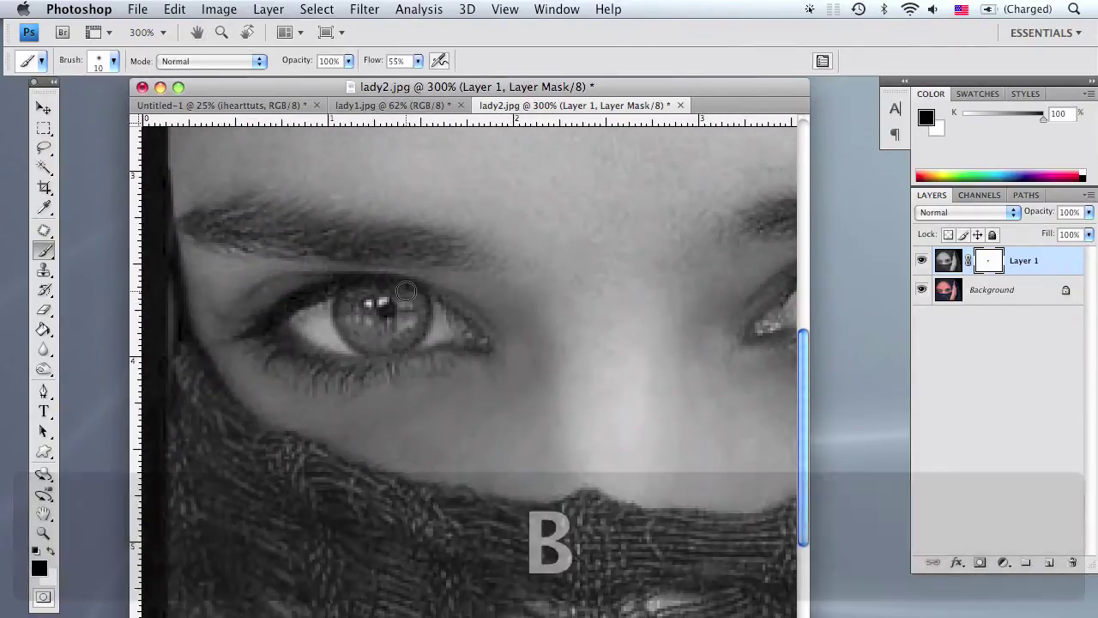
mouse_move(394, 291)
left_mouse_down()
mouse_move(343, 297)
mouse_move(354, 333)
mouse_move(388, 345)
mouse_move(419, 308)
mouse_move(397, 289)
mouse_move(360, 302)
mouse_move(370, 321)
mouse_move(397, 330)
mouse_move(401, 298)
mouse_move(391, 298)
mouse_move(399, 315)
mouse_move(400, 295)
mouse_move(354, 292)
mouse_move(344, 317)
mouse_move(365, 336)
mouse_move(401, 333)
mouse_move(397, 296)
left_mouse_up()
key("z")
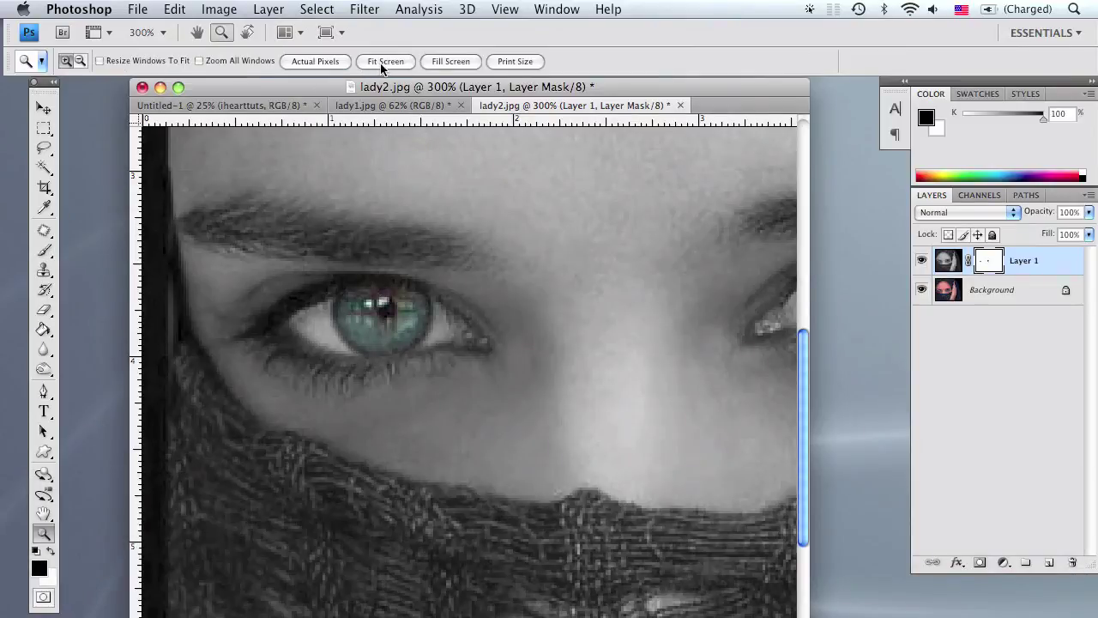
left_click(385, 61)
key("v")
key("v")
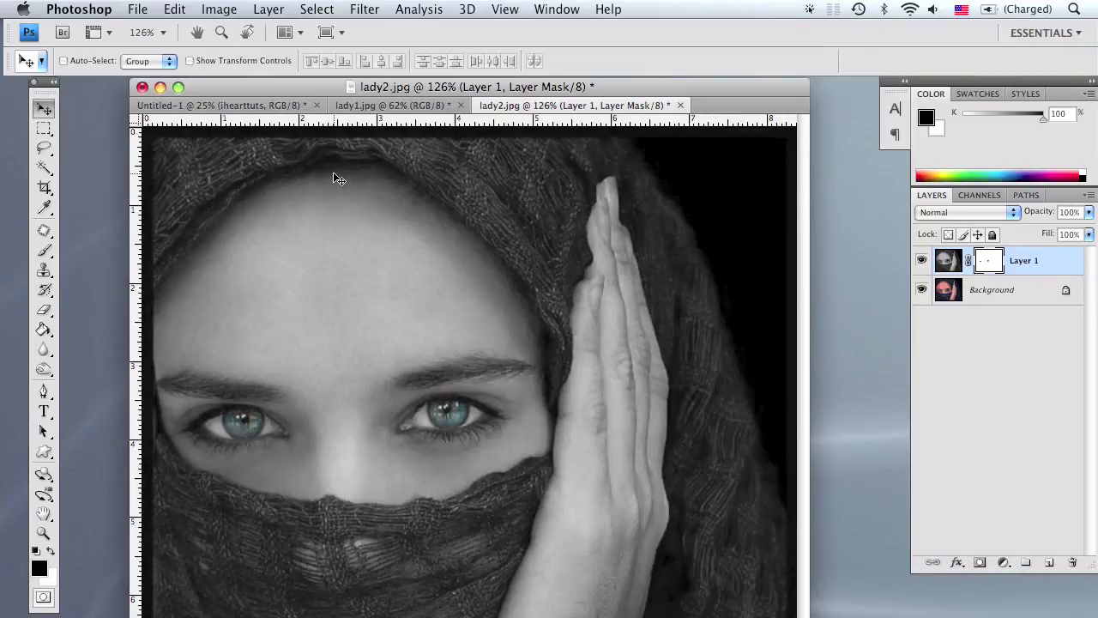
Switch to the Untitled-1 document to review the IHEARTTUTS text
left_click(272, 107)
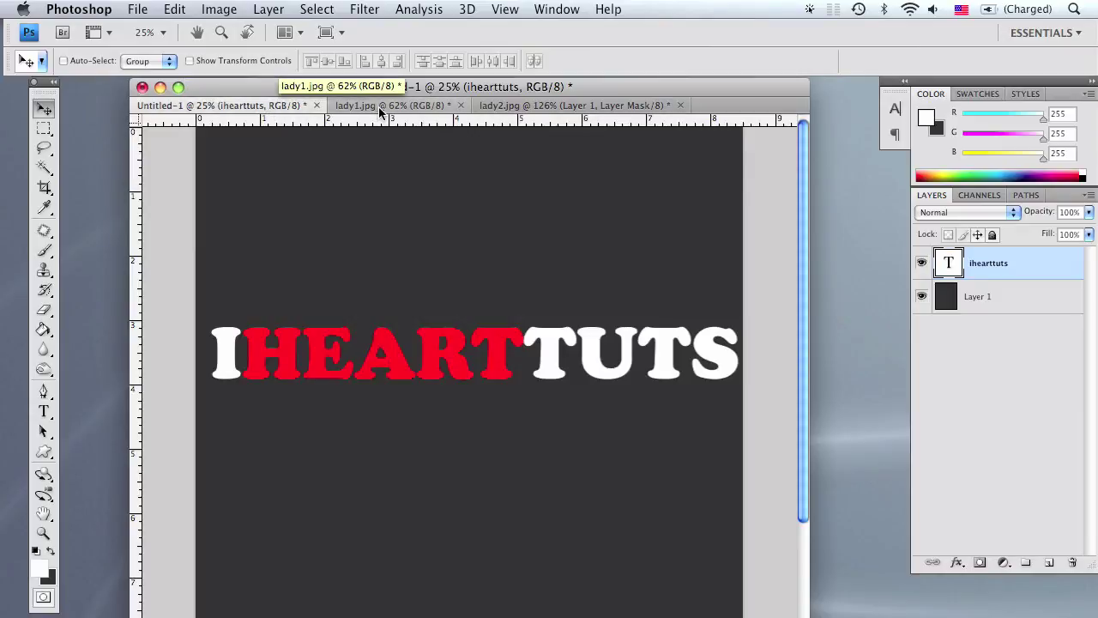
key("super")
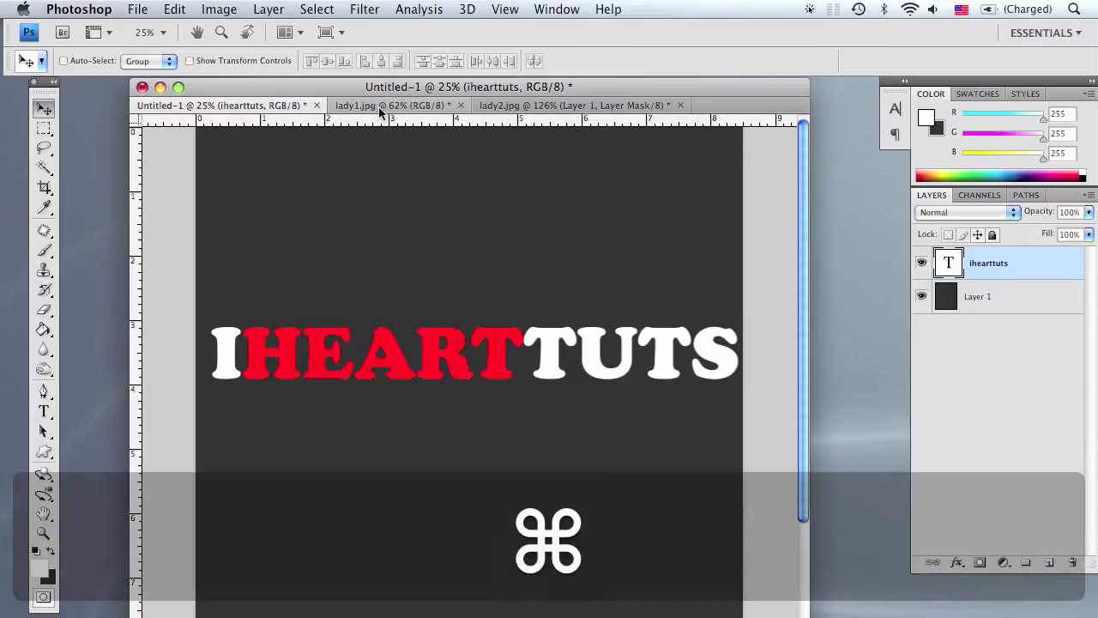